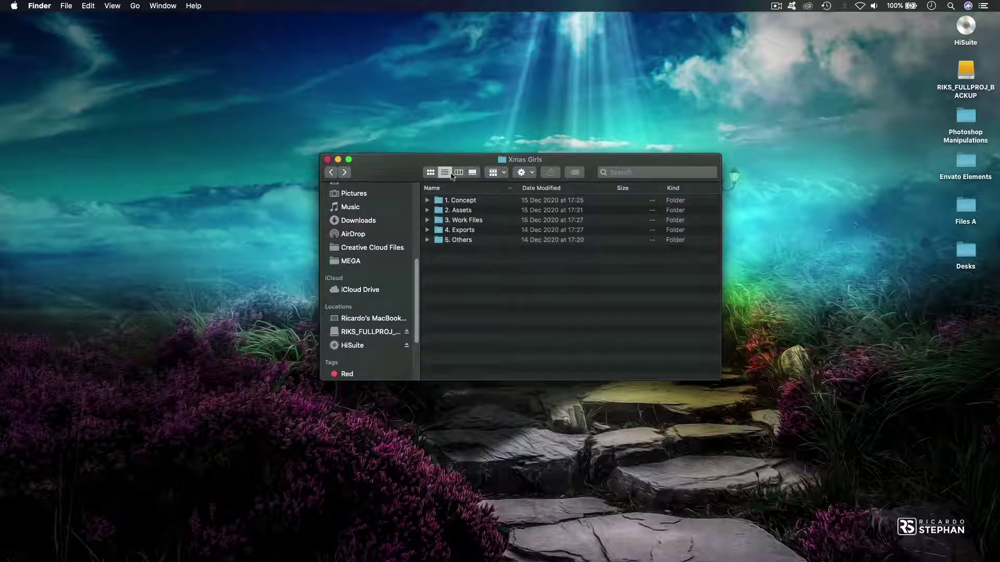
Show the Xmas Girls project folder as icons and go through its subfolders from 1. Concept to 5. Others.
{"action": "left_click", "coordinate": [459, 173]}
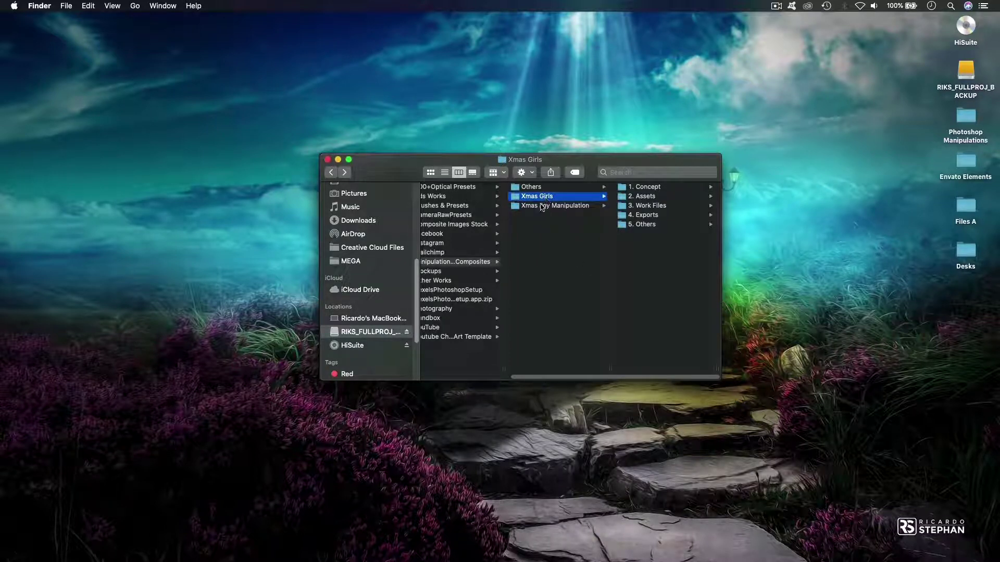
{"action": "left_click", "coordinate": [431, 173]}
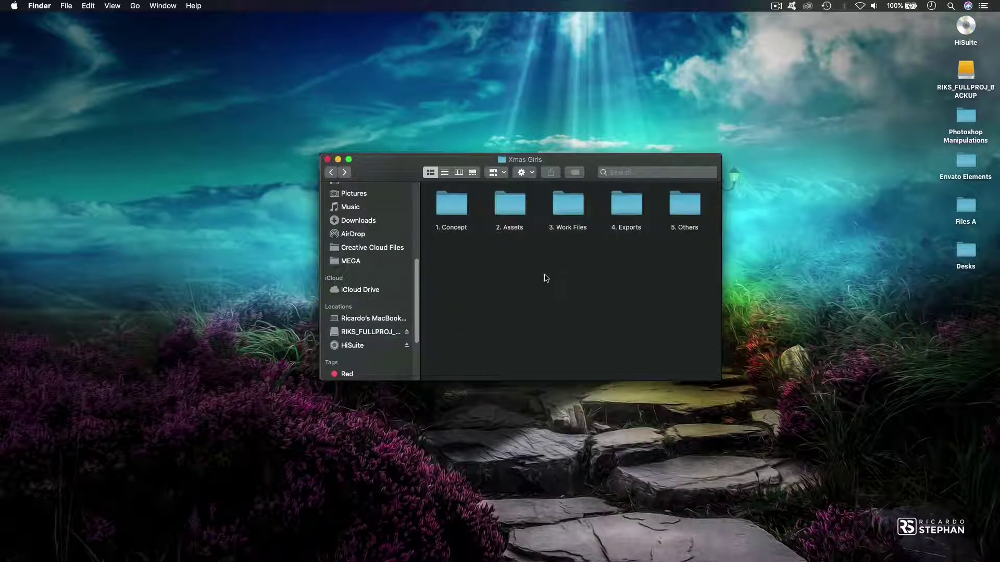
{"action": "key", "text": "Right"}
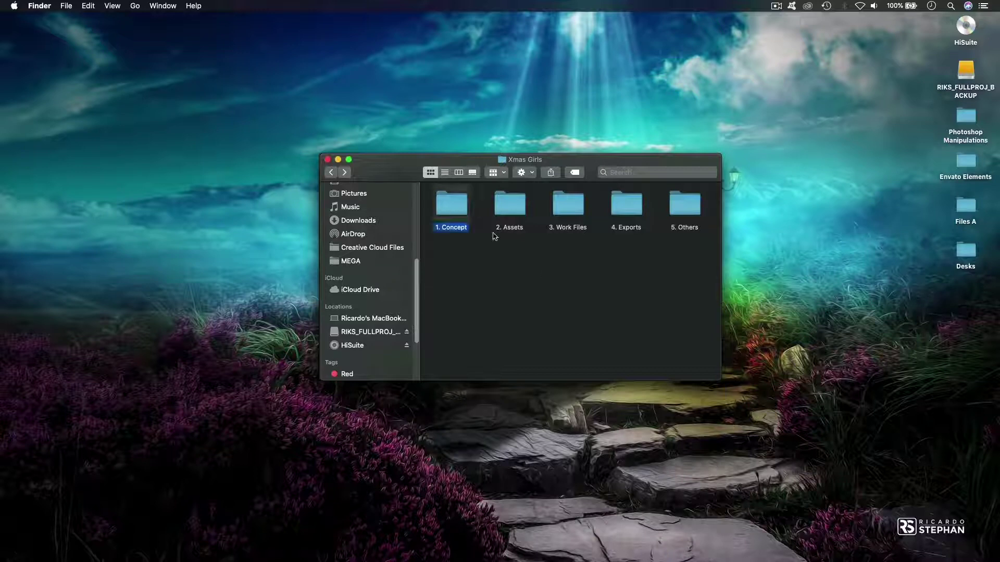
{"action": "left_click", "coordinate": [518, 212]}
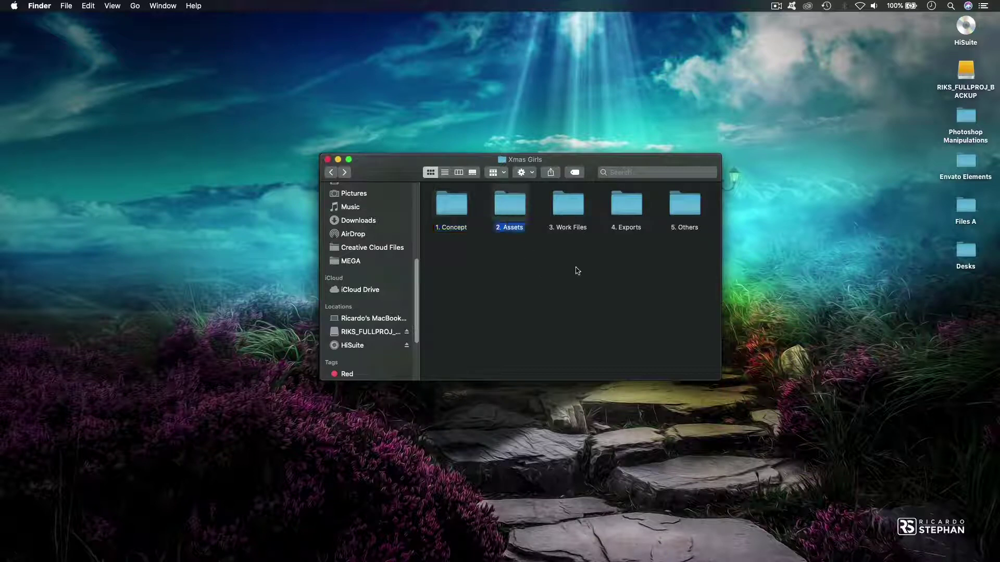
{"action": "left_click", "coordinate": [573, 213]}
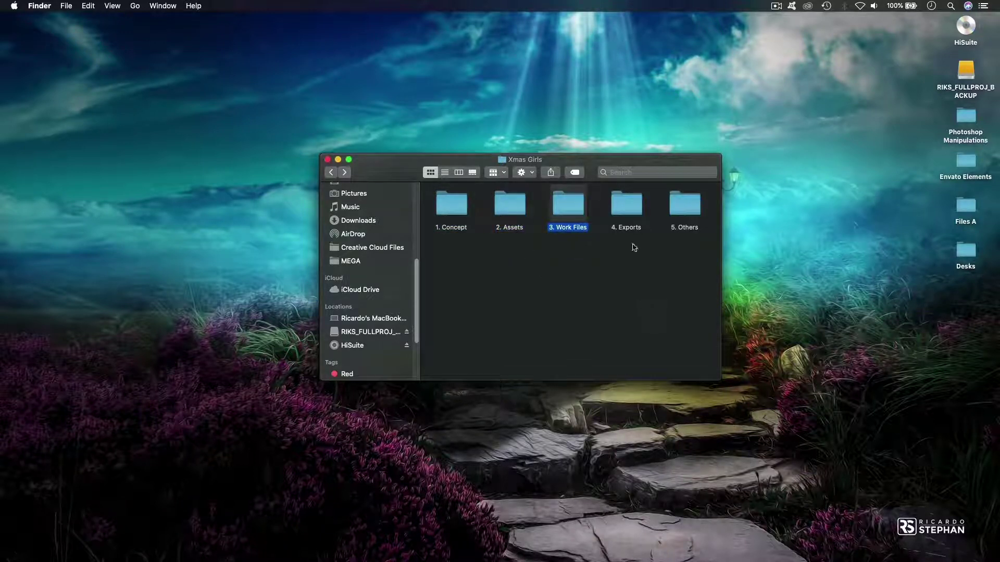
{"action": "left_click", "coordinate": [628, 218]}
{"action": "left_click", "coordinate": [686, 210]}
{"action": "left_click", "coordinate": [485, 270]}
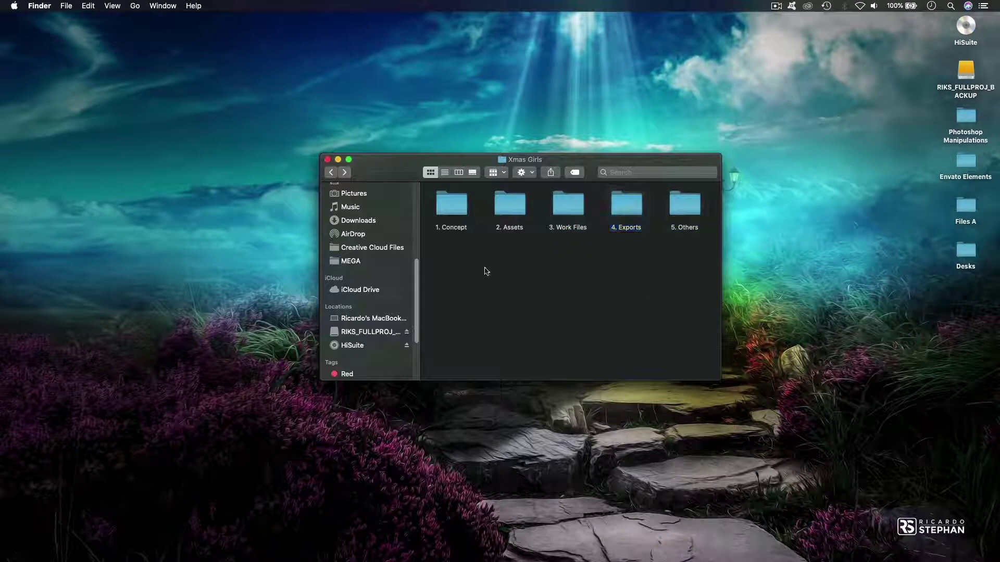
Open the 1. Concept folder and browse the Yahoo image results for Christmas image manipulations in the browser.
{"action": "double_click", "coordinate": [451, 211]}
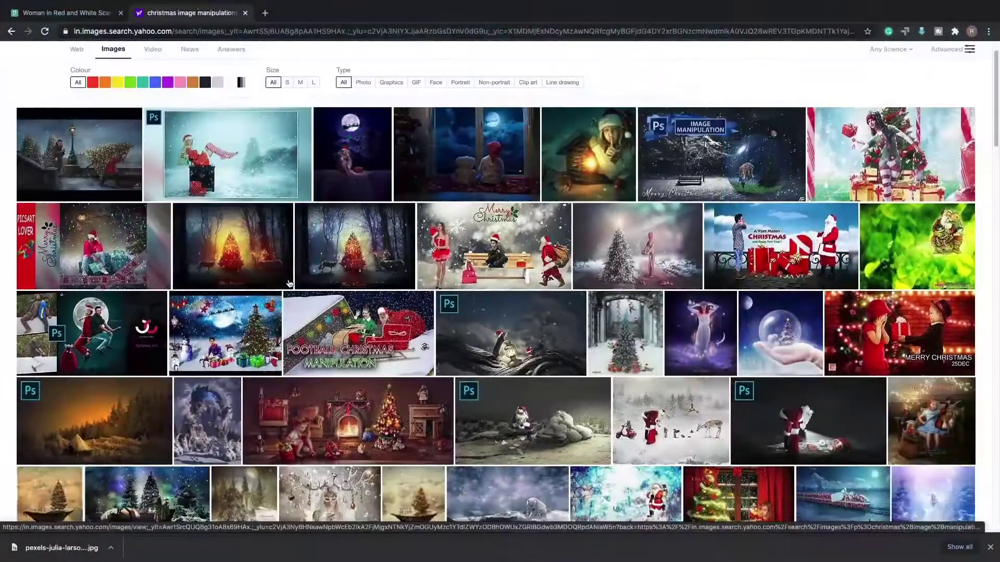
{"action": "scroll", "coordinate": [289, 283], "scroll_direction": "down", "scroll_amount": 1}
{"action": "scroll", "coordinate": [289, 283], "scroll_direction": "down", "scroll_amount": 2}
{"action": "scroll", "coordinate": [313, 280], "scroll_direction": "up", "scroll_amount": 1}
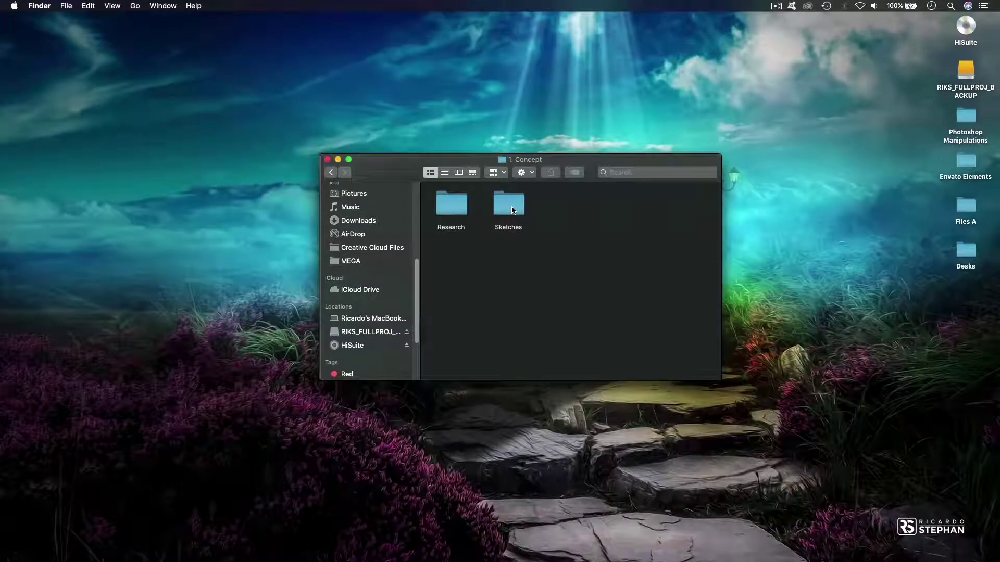
Open the 2. Assets folder in column view and show the contents of its Brushes and Graphics subfolders.
{"action": "left_click", "coordinate": [331, 172]}
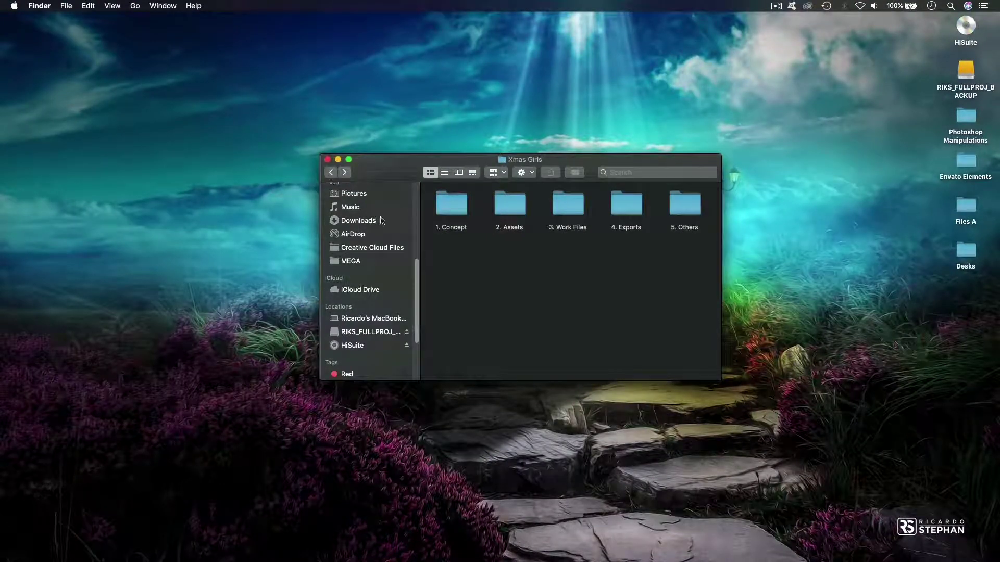
{"action": "double_click", "coordinate": [511, 210]}
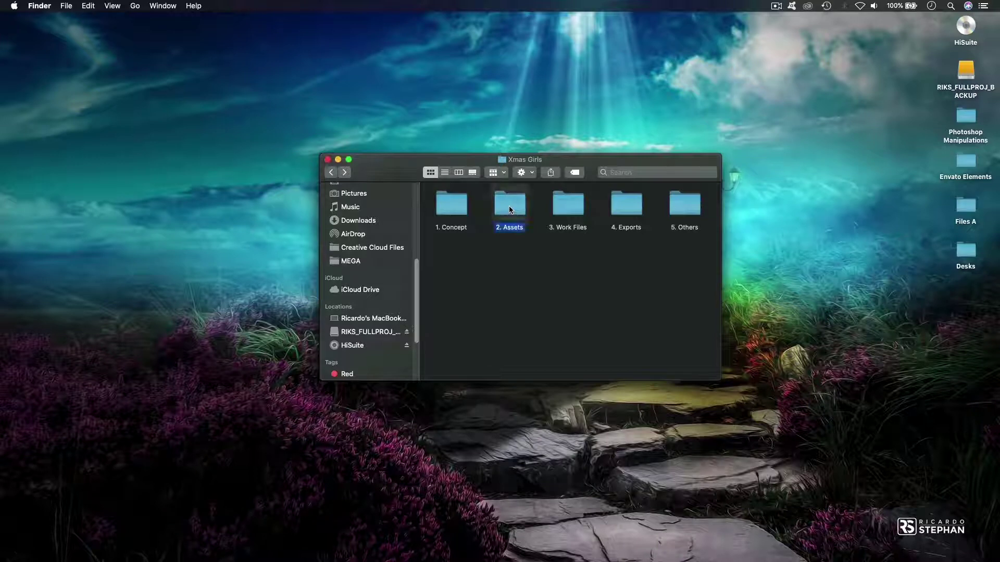
{"action": "left_click", "coordinate": [458, 175]}
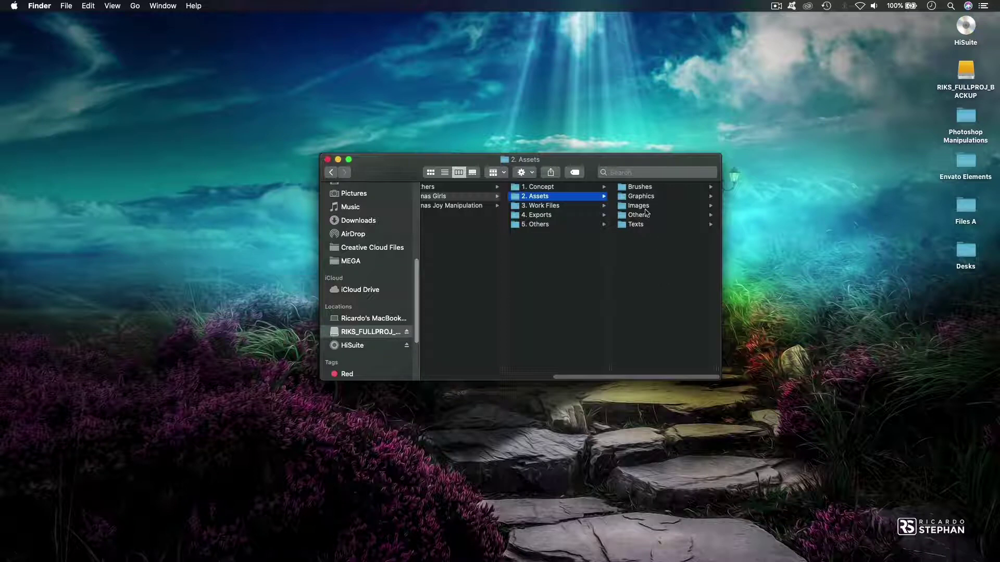
{"action": "left_click", "coordinate": [642, 190]}
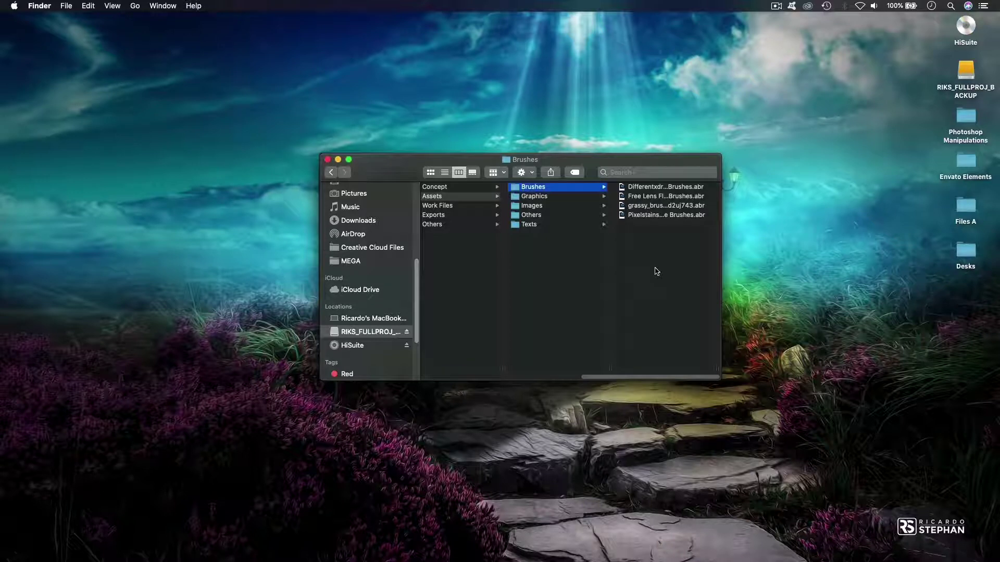
{"action": "left_click", "coordinate": [534, 199]}
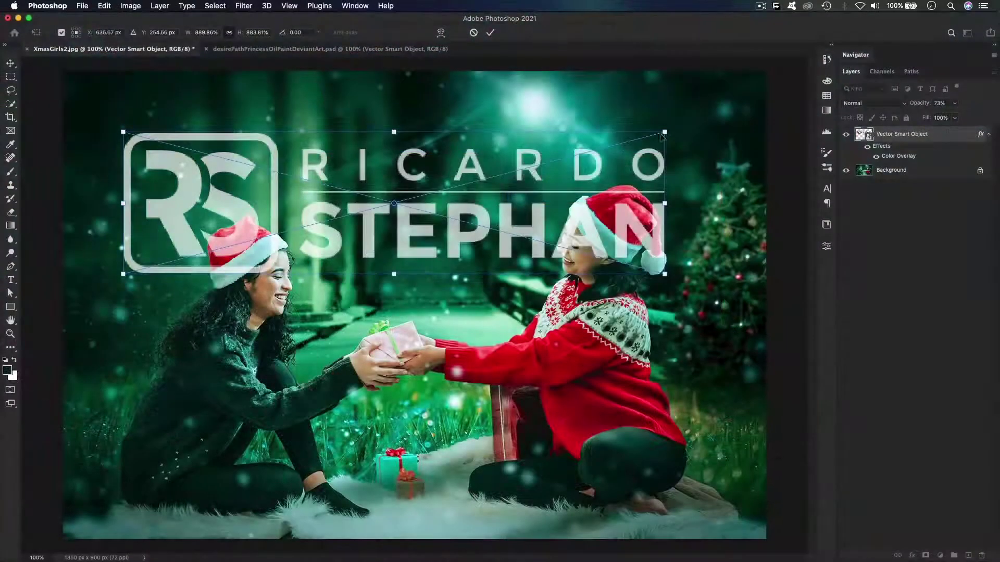
Switch to Photoshop and scale down the logo Smart Object on the XmasGirls2.jpg composite.
{"action": "left_click_drag", "start_coordinate": [665, 132], "coordinate": [499, 176]}
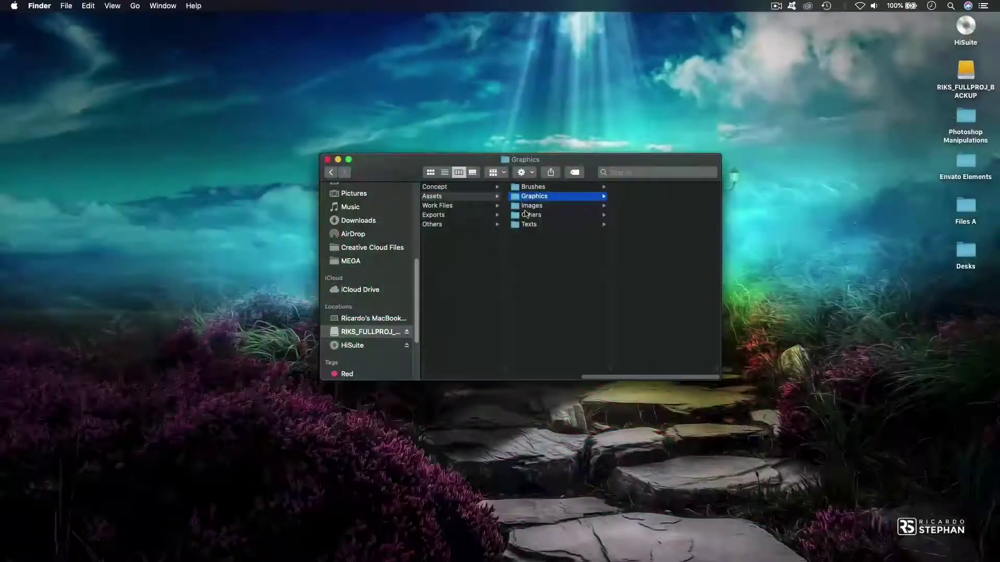
In Finder, open girlsCut.png from the Prepared Images folder inside Images, examine the cutout, and quit Preview.
{"action": "left_click", "coordinate": [527, 206]}
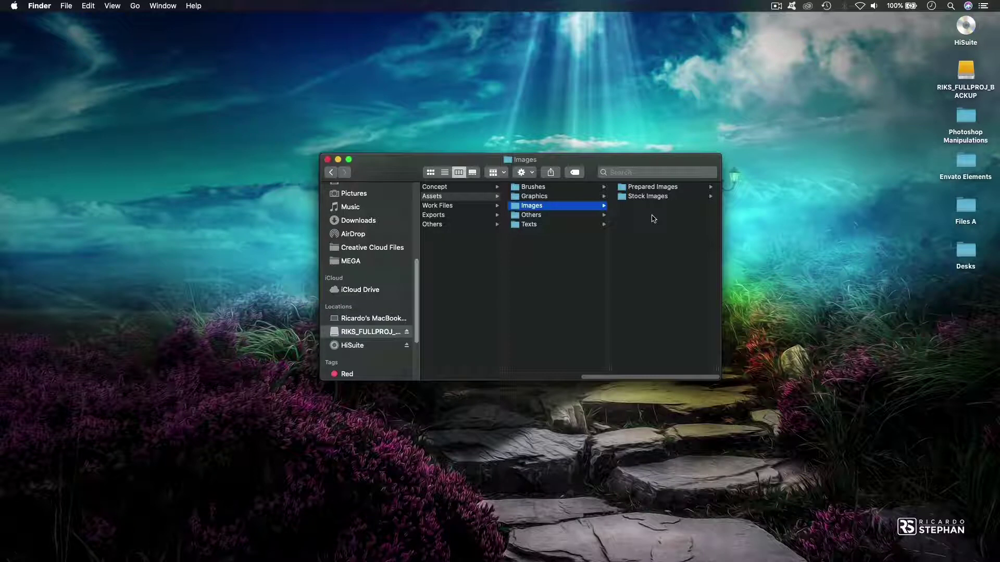
{"action": "left_click", "coordinate": [659, 187]}
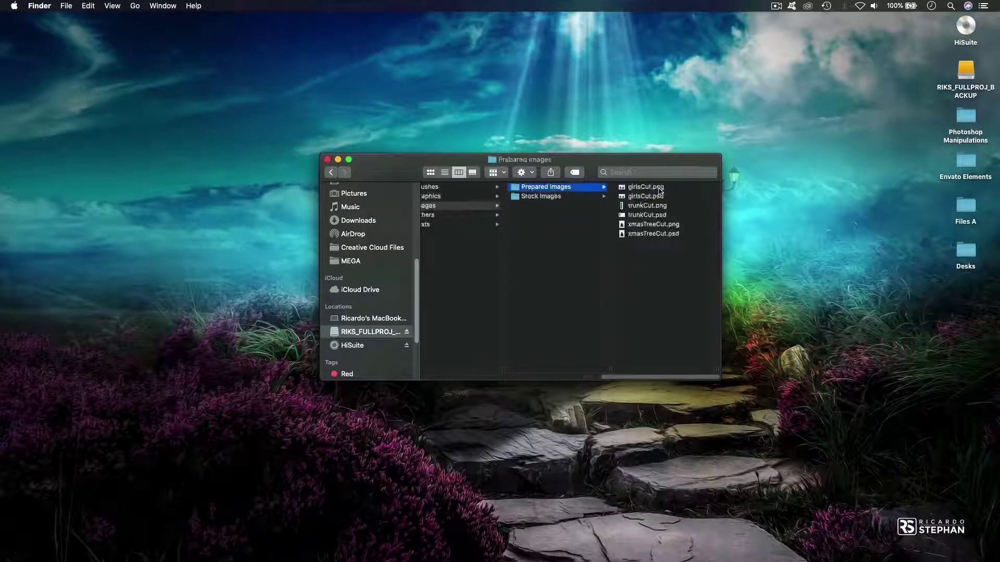
{"action": "left_click", "coordinate": [636, 188]}
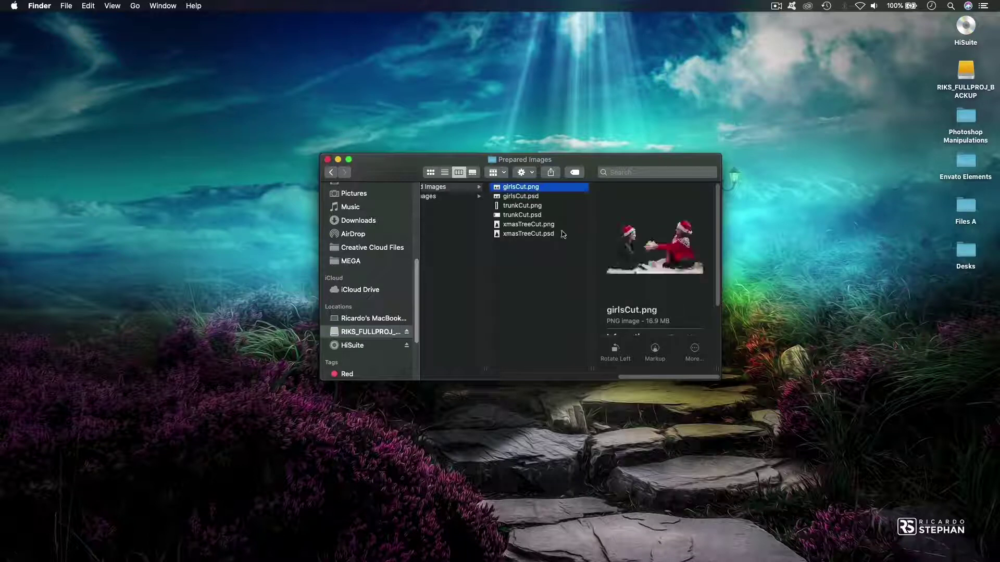
{"action": "double_click", "coordinate": [519, 190]}
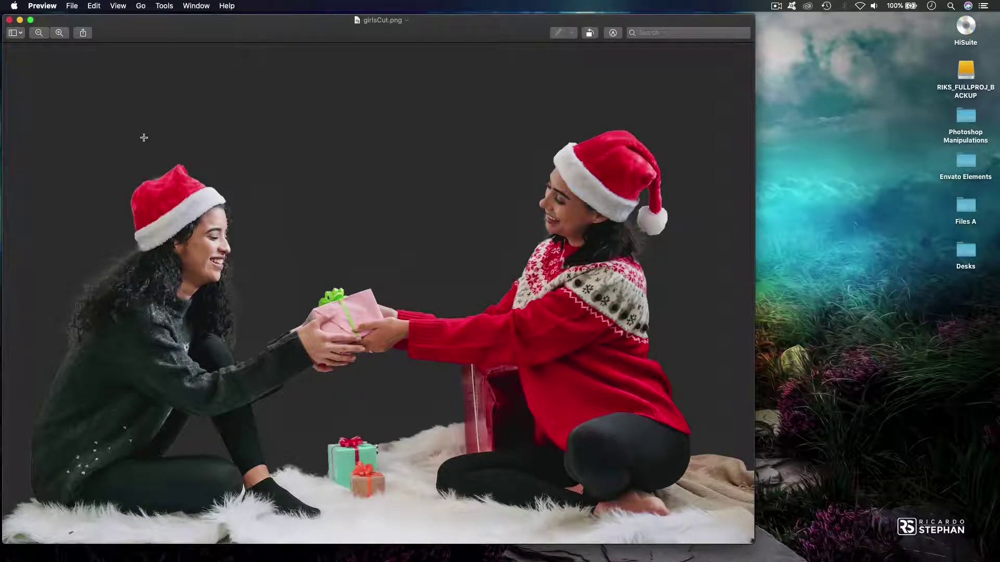
{"action": "left_click", "coordinate": [9, 21]}
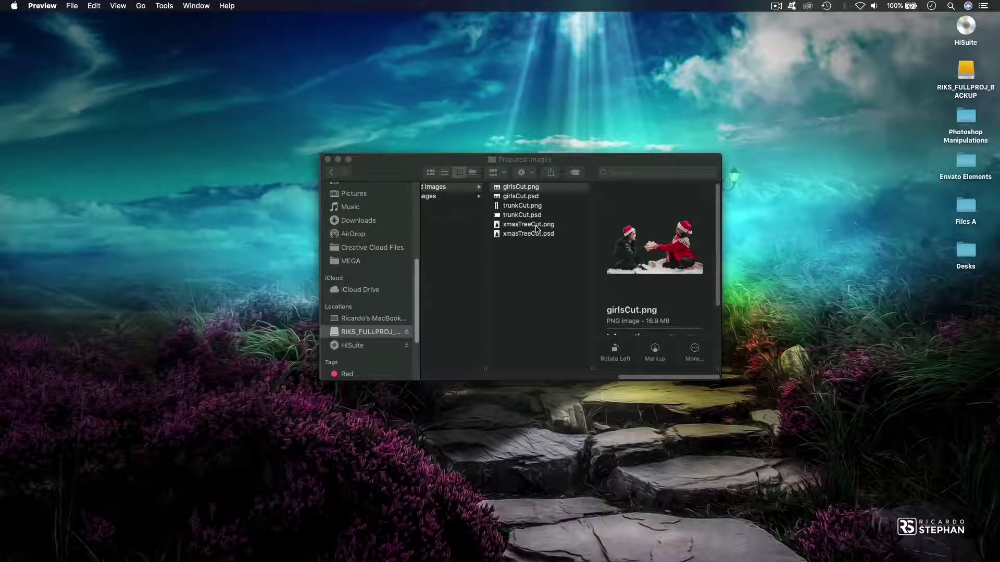
{"action": "key", "text": "super+q"}
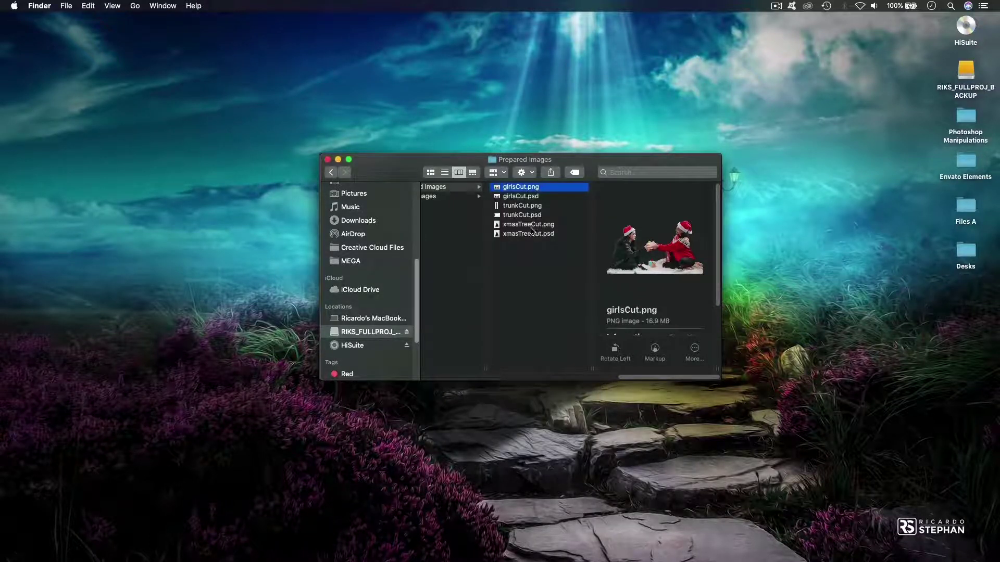
Preview xmasTreeCut.png in the Prepared Images folder and show the contents of the Stock Images folder.
{"action": "left_click", "coordinate": [530, 226]}
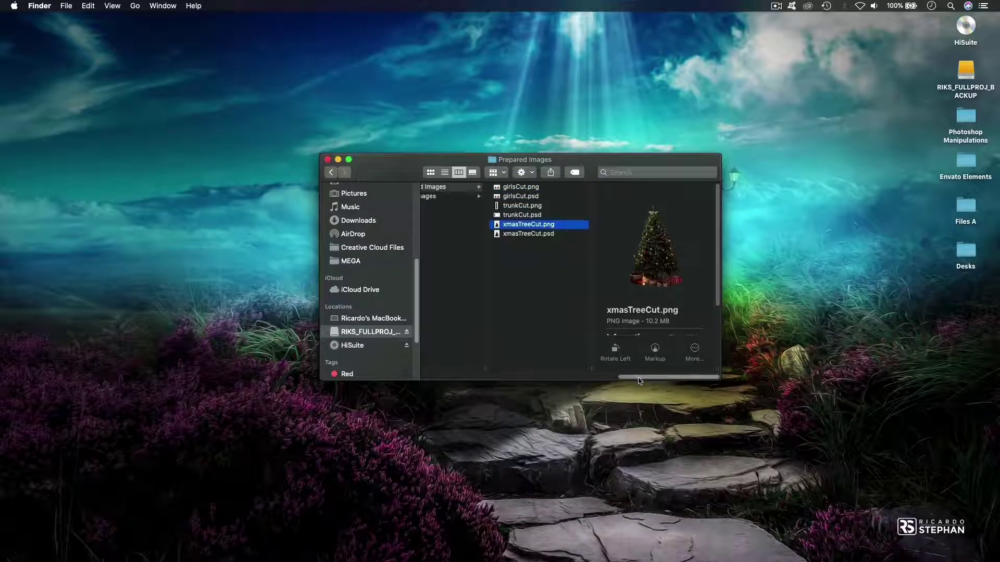
{"action": "left_click_drag", "start_coordinate": [640, 381], "coordinate": [591, 380]}
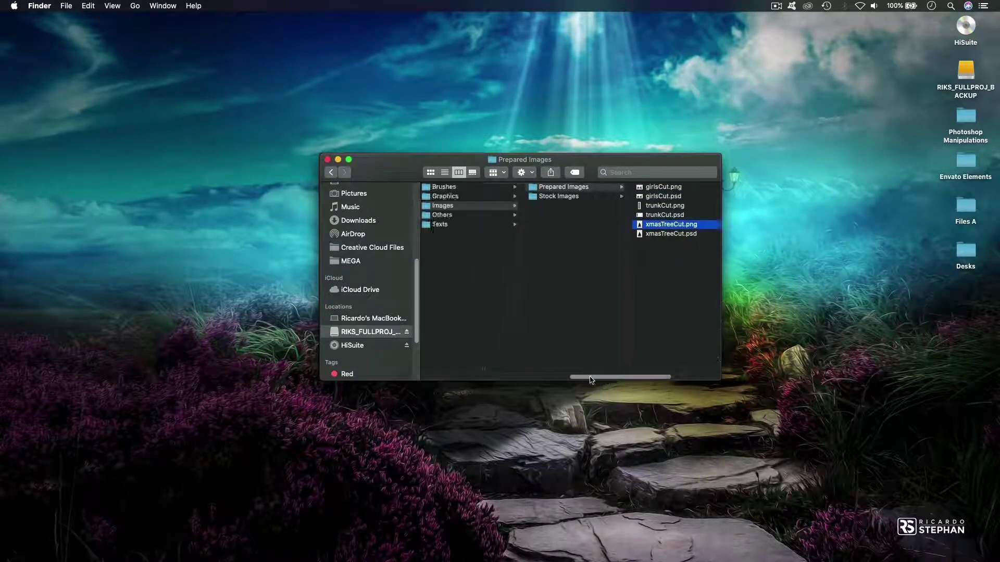
{"action": "left_click", "coordinate": [560, 196]}
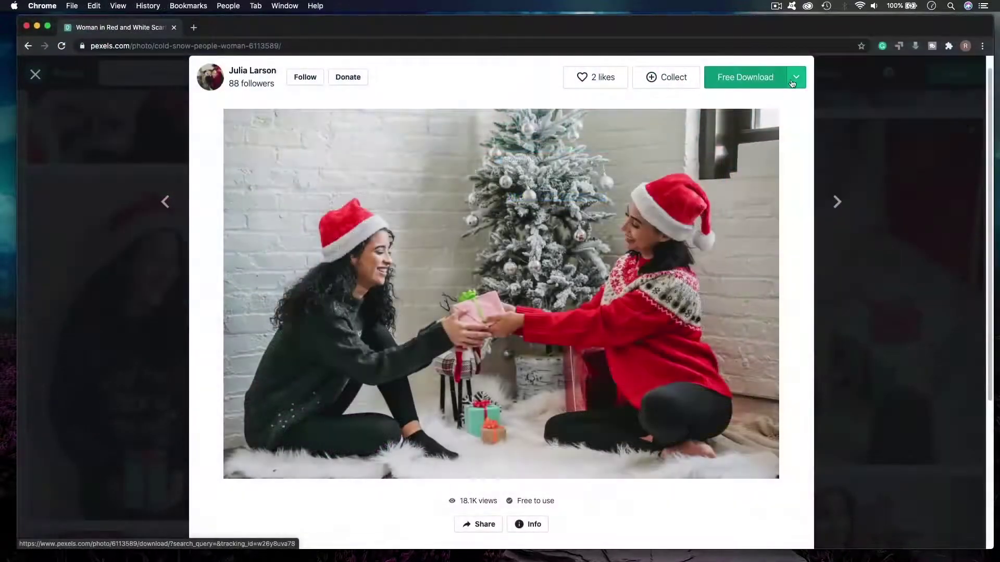
Switch to Chrome and download the Pexels photo of two women exchanging a gift at Original size (6000 x 4000).
{"action": "left_click", "coordinate": [795, 78]}
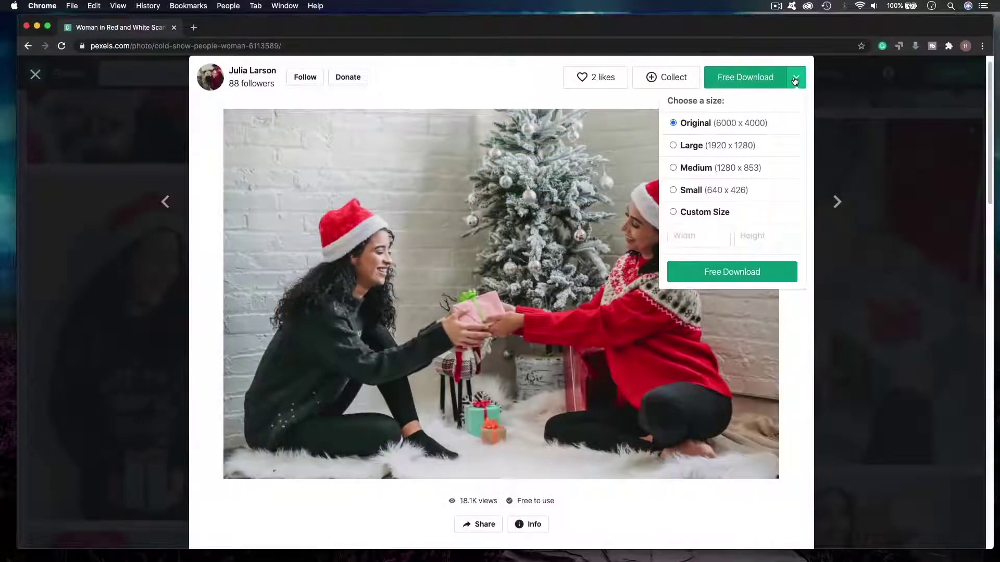
{"action": "left_click", "coordinate": [712, 272]}
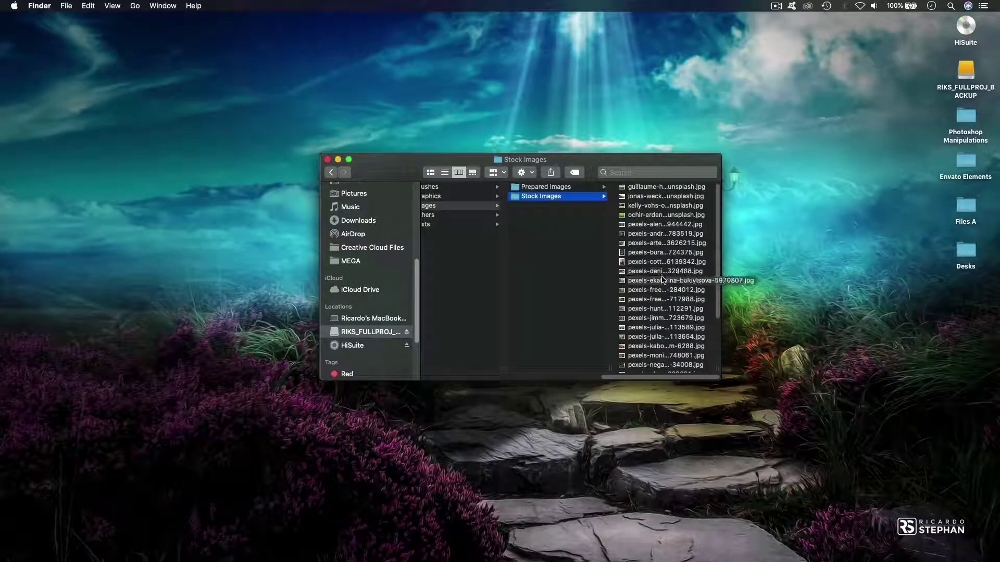
Open girlsCut.png from Prepared Images, compare it with its source photo on Pexels, and close the image.
{"action": "left_click", "coordinate": [566, 188]}
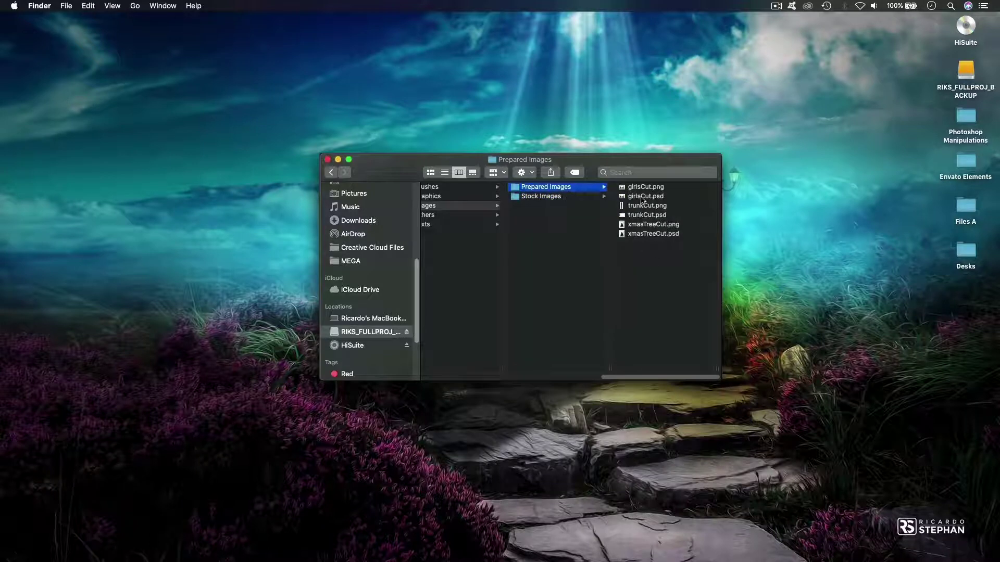
{"action": "left_click", "coordinate": [642, 198]}
{"action": "left_click", "coordinate": [524, 189]}
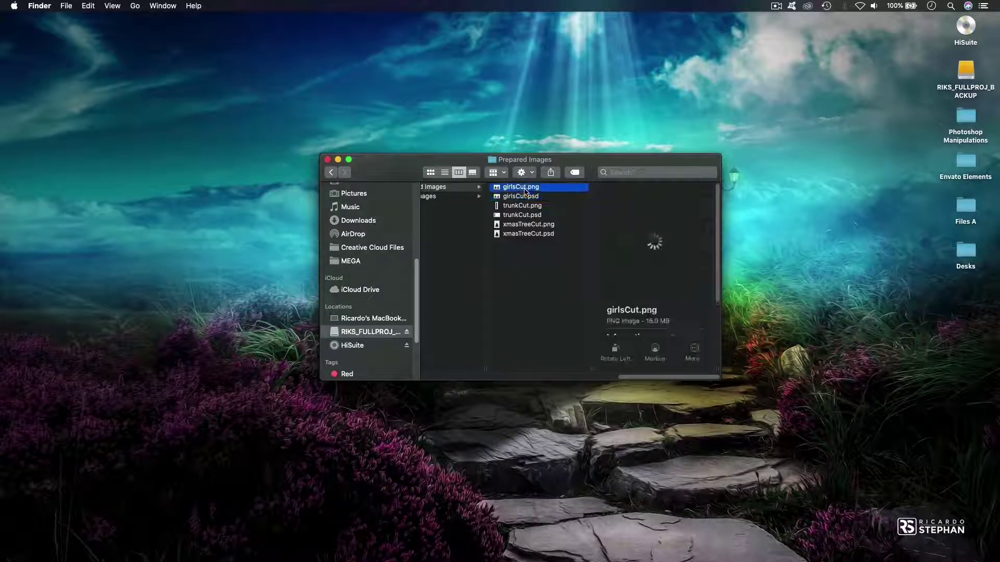
{"action": "double_click", "coordinate": [524, 189]}
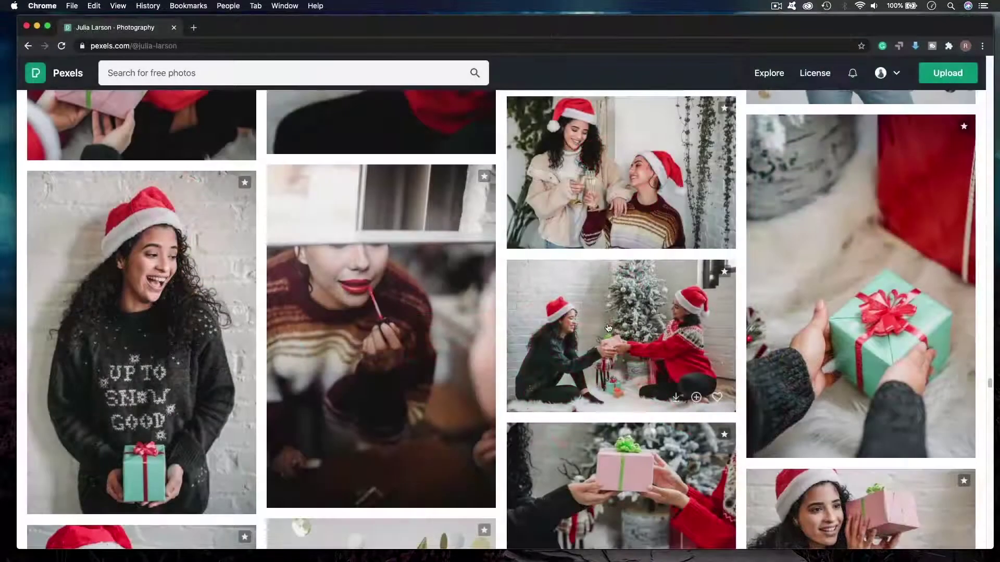
{"action": "left_click", "coordinate": [607, 329]}
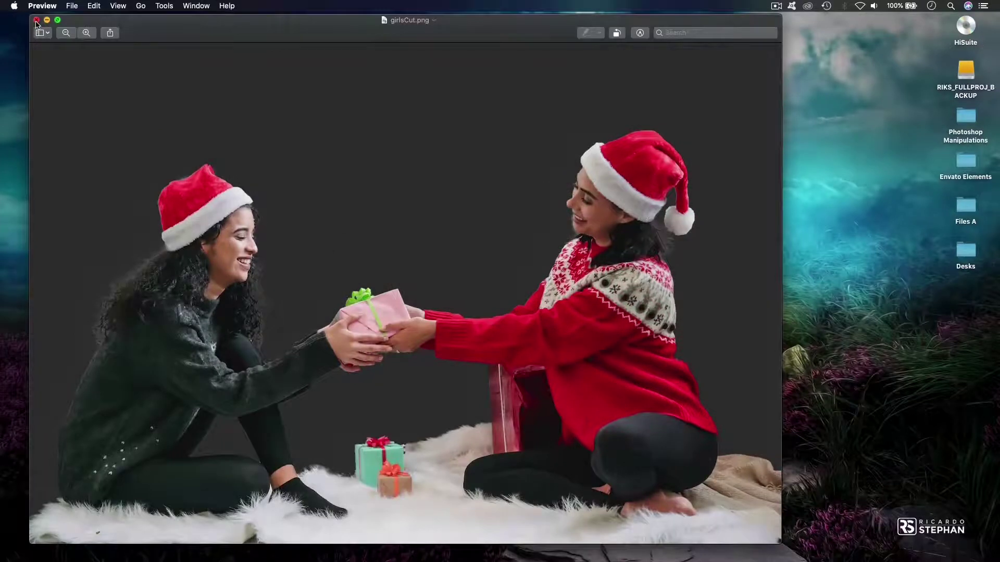
{"action": "left_click", "coordinate": [36, 23]}
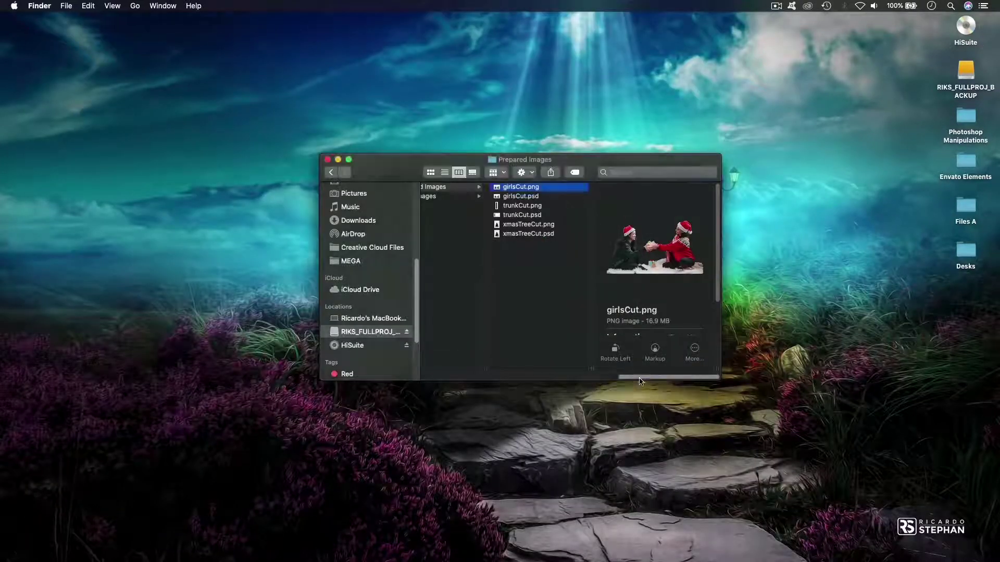
Preview several photos in the Stock Images folder and open the 6113589 JPG of the two women exchanging a gift.
{"action": "left_click_drag", "start_coordinate": [640, 379], "coordinate": [578, 379]}
{"action": "left_click", "coordinate": [607, 198]}
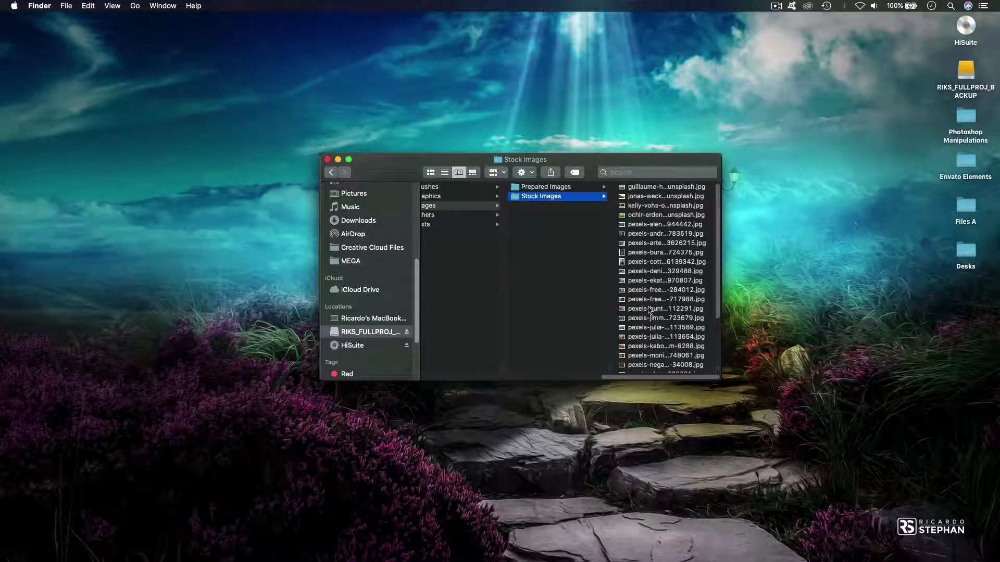
{"action": "left_click", "coordinate": [649, 300]}
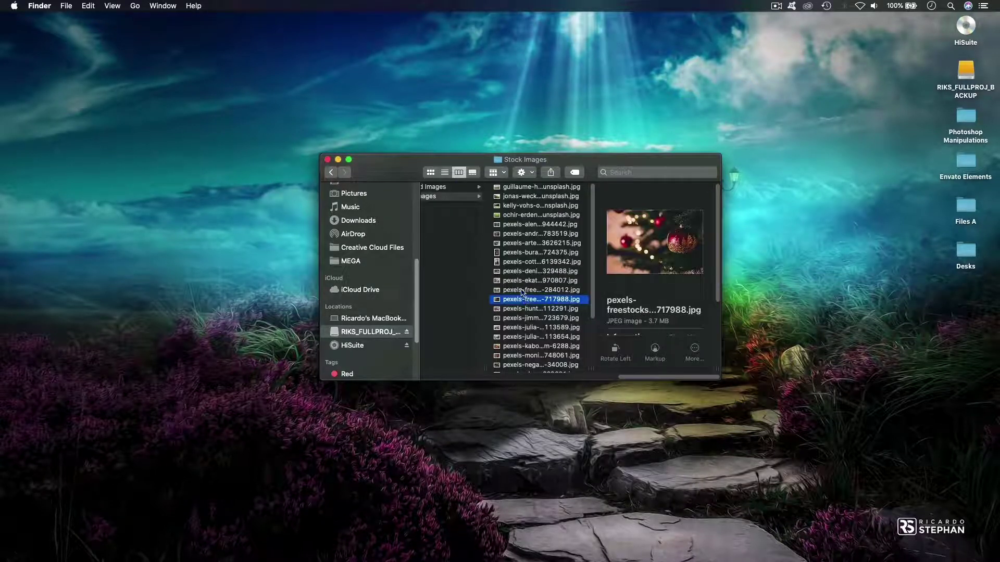
{"action": "left_click", "coordinate": [522, 292]}
{"action": "scroll", "coordinate": [594, 323], "scroll_direction": "down", "scroll_amount": 3}
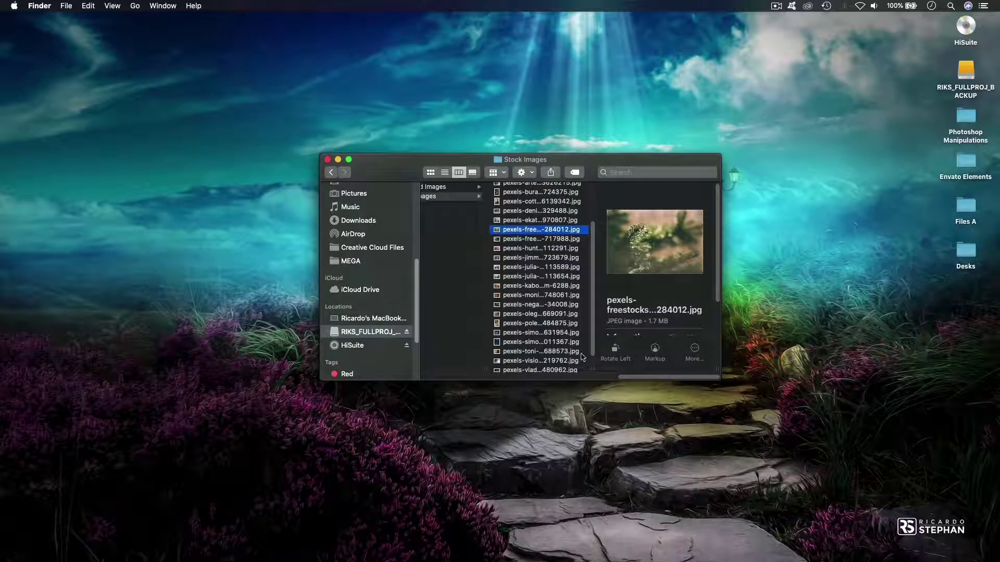
{"action": "left_click", "coordinate": [534, 267]}
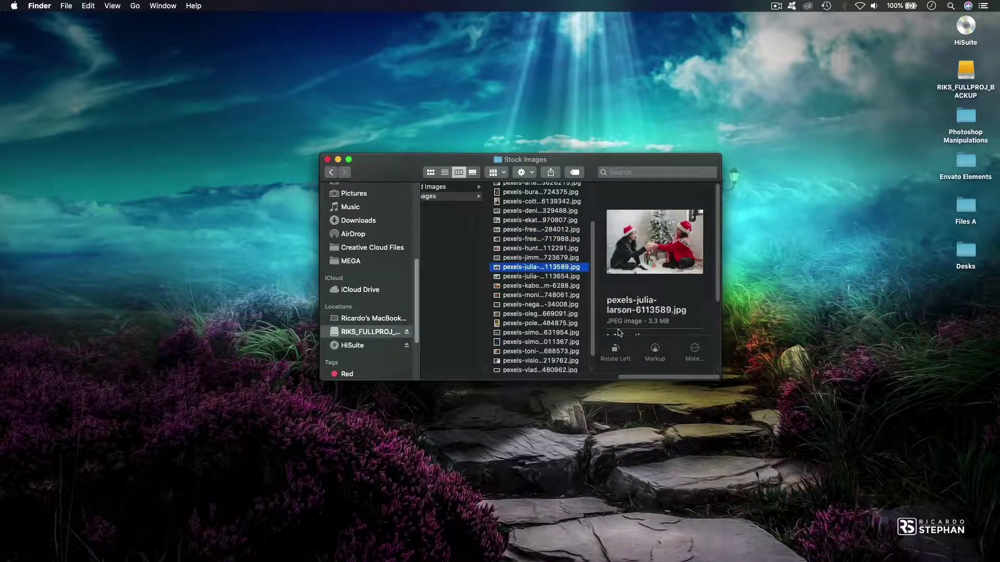
{"action": "double_click", "coordinate": [536, 268]}
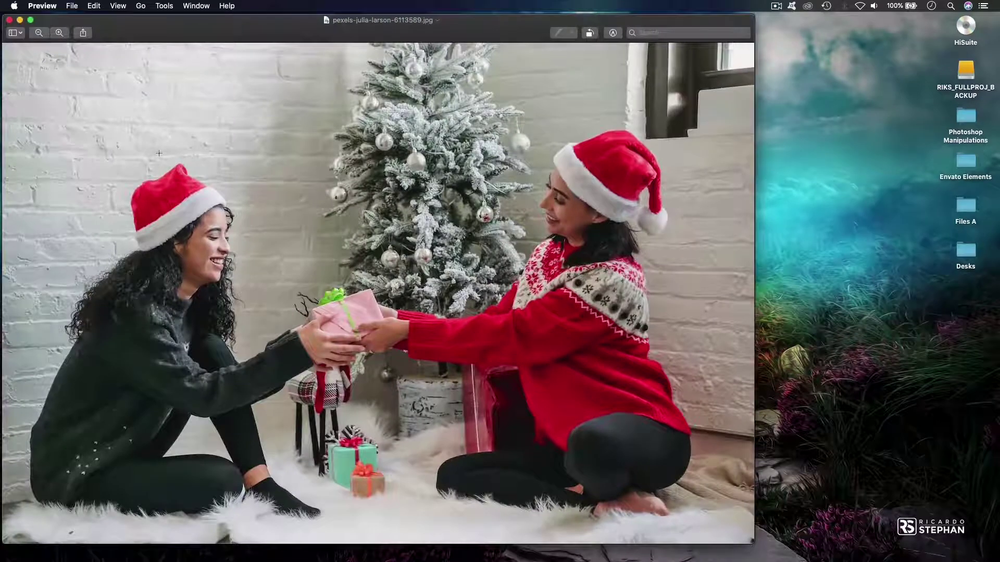
Close the gift-exchange photo and show the Others and Texts subfolders of the project's Assets folder.
{"action": "left_click", "coordinate": [9, 21]}
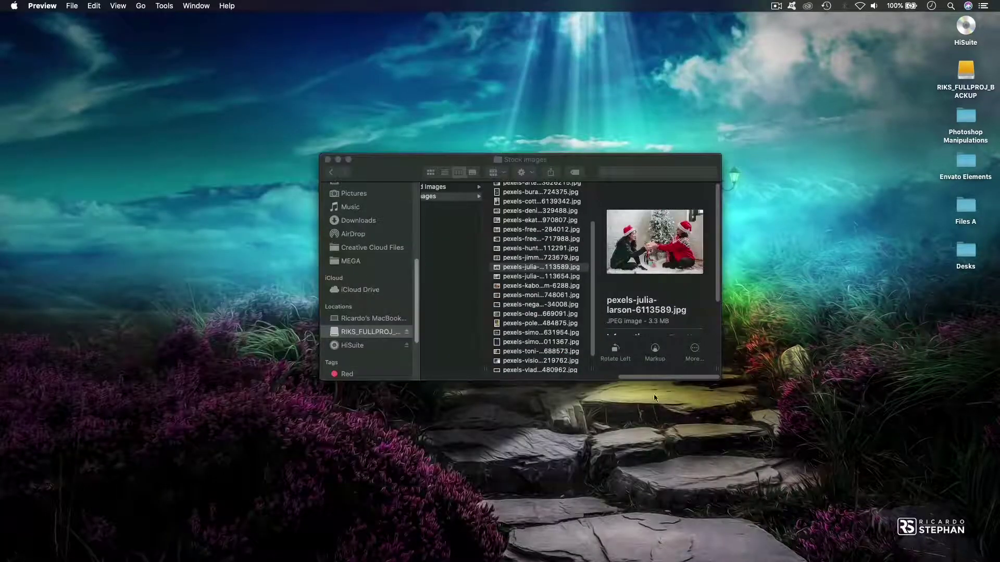
{"action": "left_click_drag", "start_coordinate": [651, 380], "coordinate": [567, 385]}
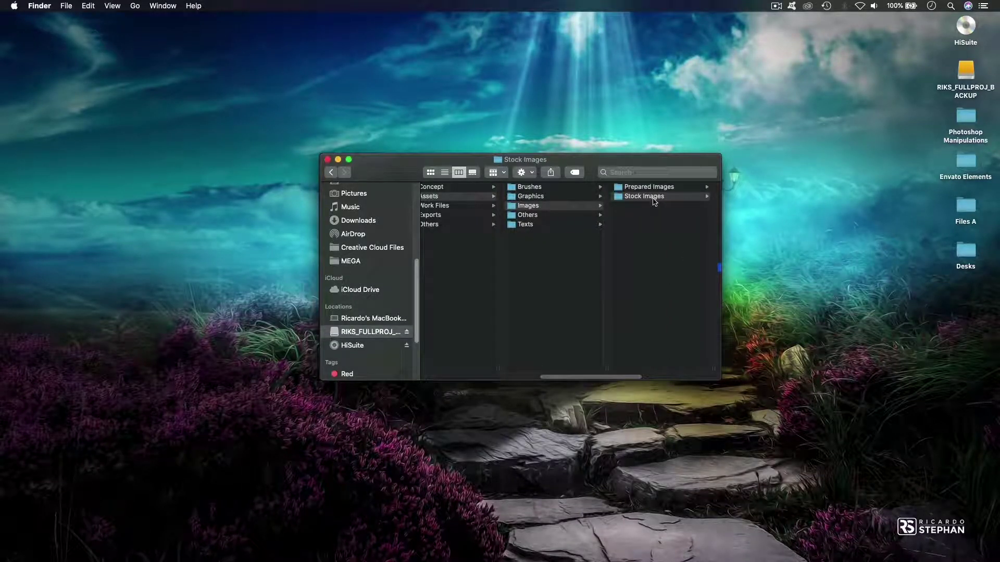
{"action": "left_click", "coordinate": [535, 216]}
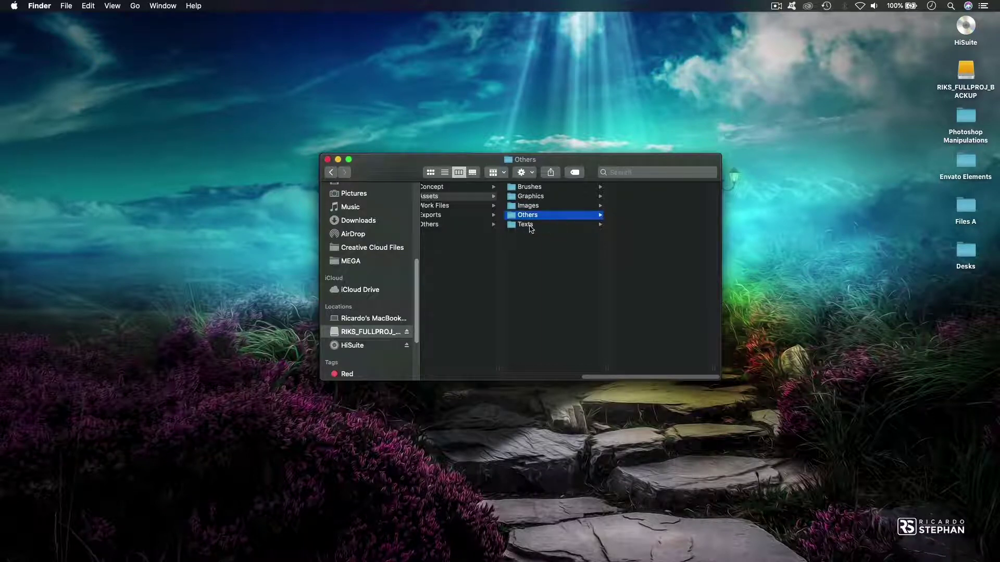
{"action": "left_click", "coordinate": [530, 226]}
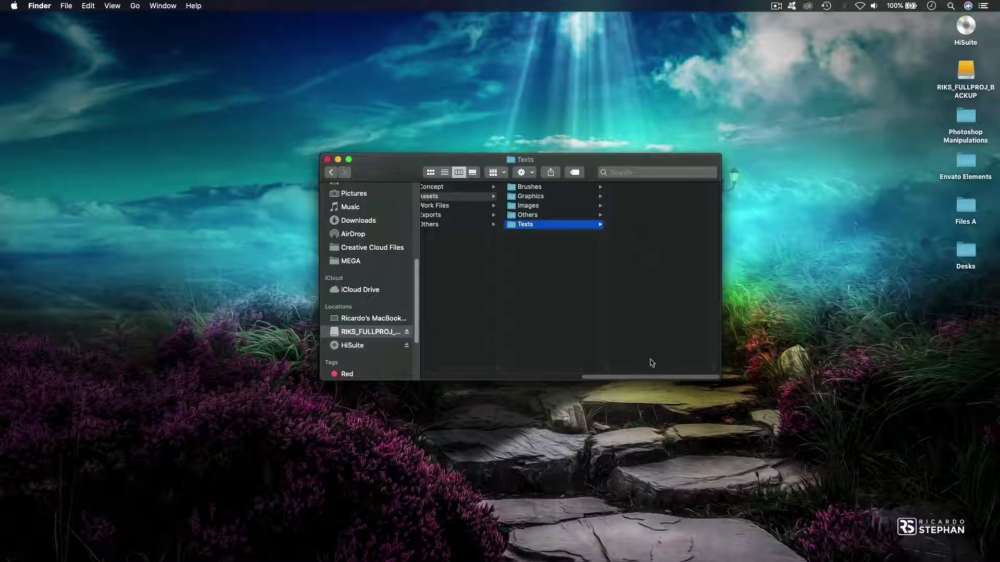
Show the Version1 folder inside 3. Work Files and preview XmasGirls.psd.
{"action": "scroll", "coordinate": [623, 305], "scroll_direction": "left", "scroll_amount": 3}
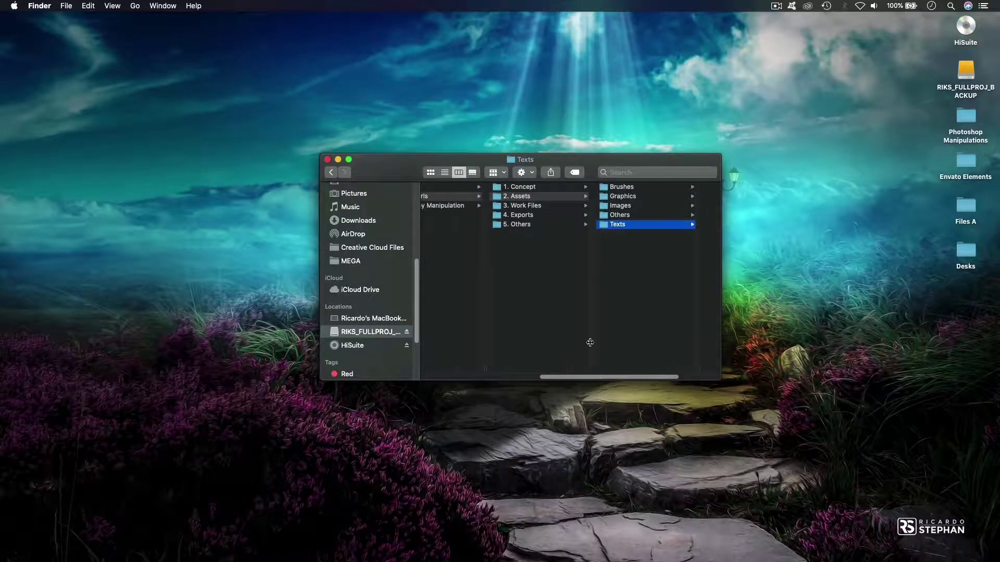
{"action": "left_click", "coordinate": [534, 207]}
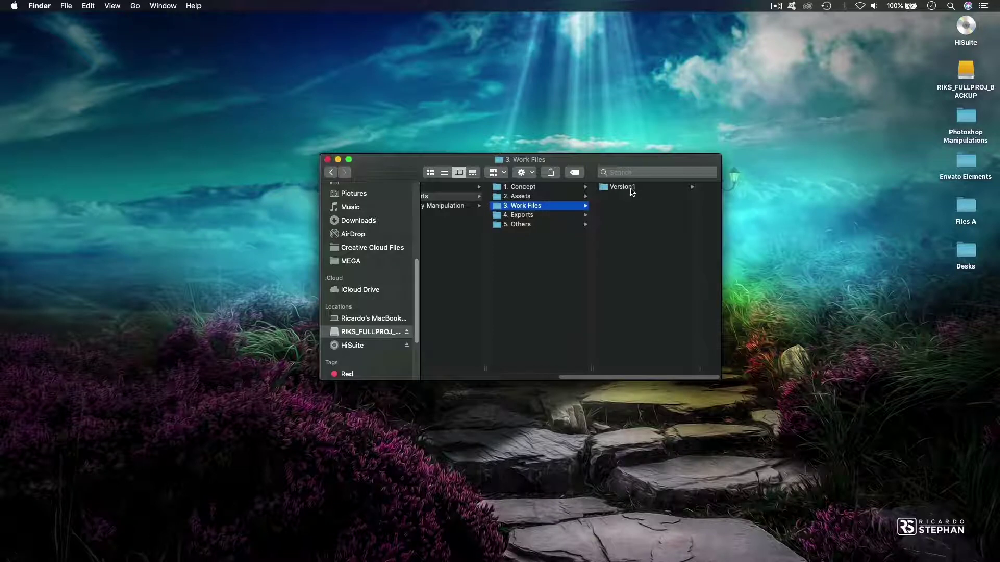
{"action": "left_click", "coordinate": [629, 188]}
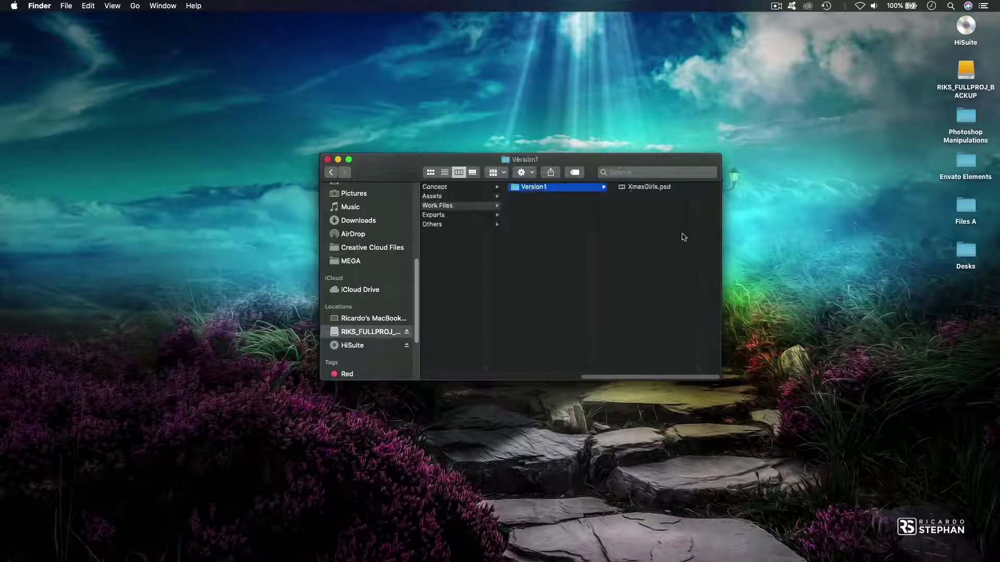
{"action": "left_click", "coordinate": [649, 189]}
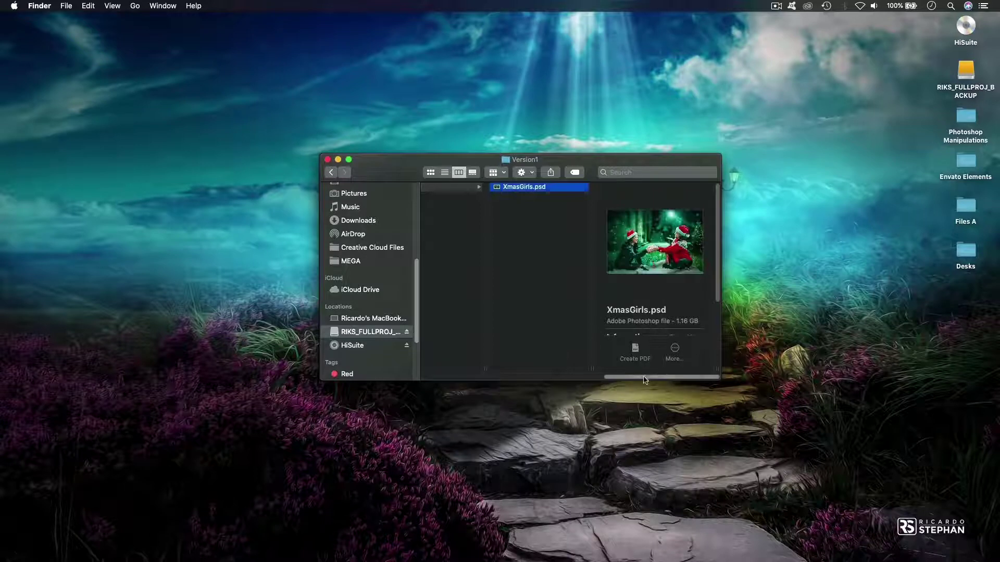
Open XmasGirls1.jpg from the Versions folder inside 4. Exports, view it, and close it.
{"action": "scroll", "coordinate": [594, 381], "scroll_direction": "left", "scroll_amount": 1}
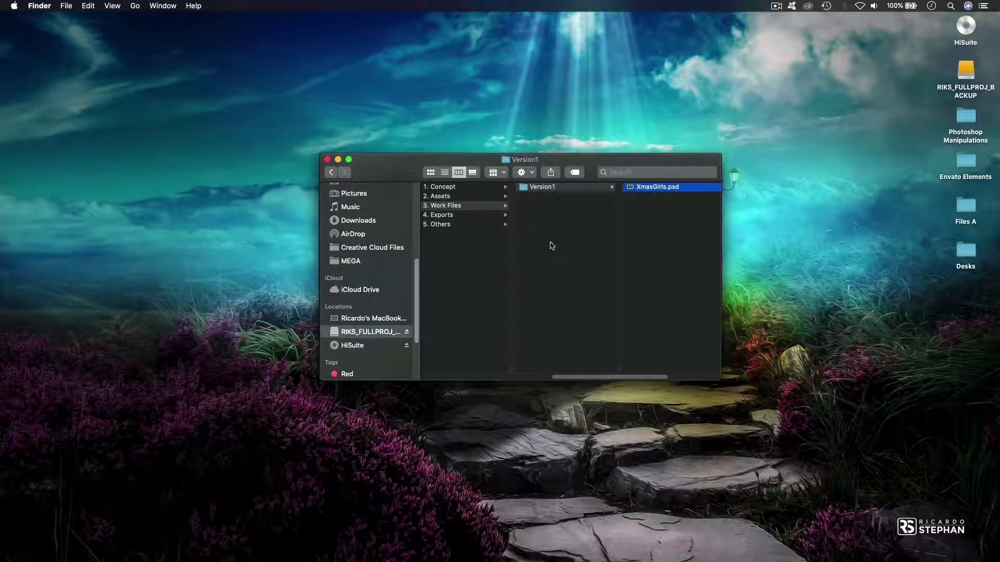
{"action": "left_click", "coordinate": [451, 216]}
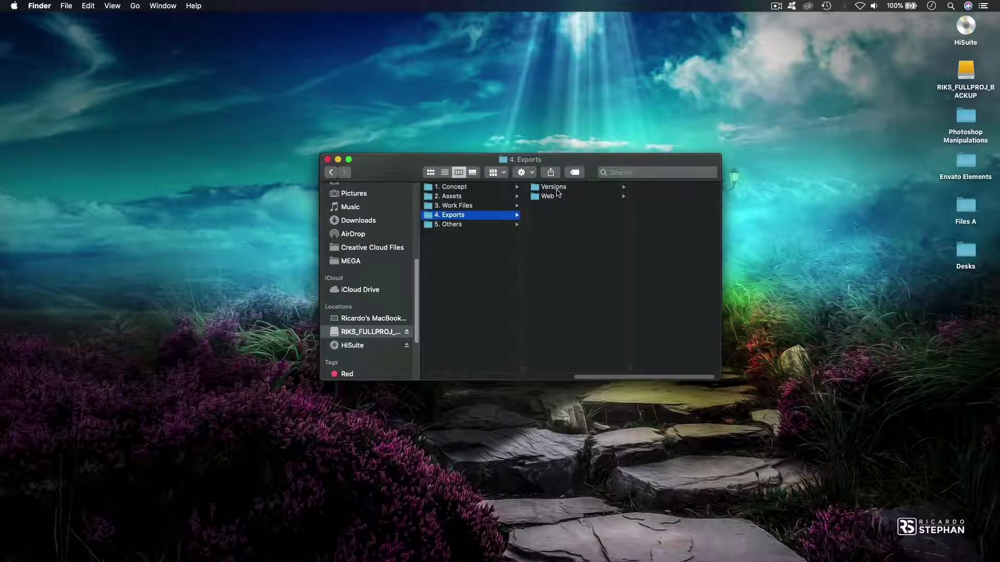
{"action": "left_click", "coordinate": [555, 188]}
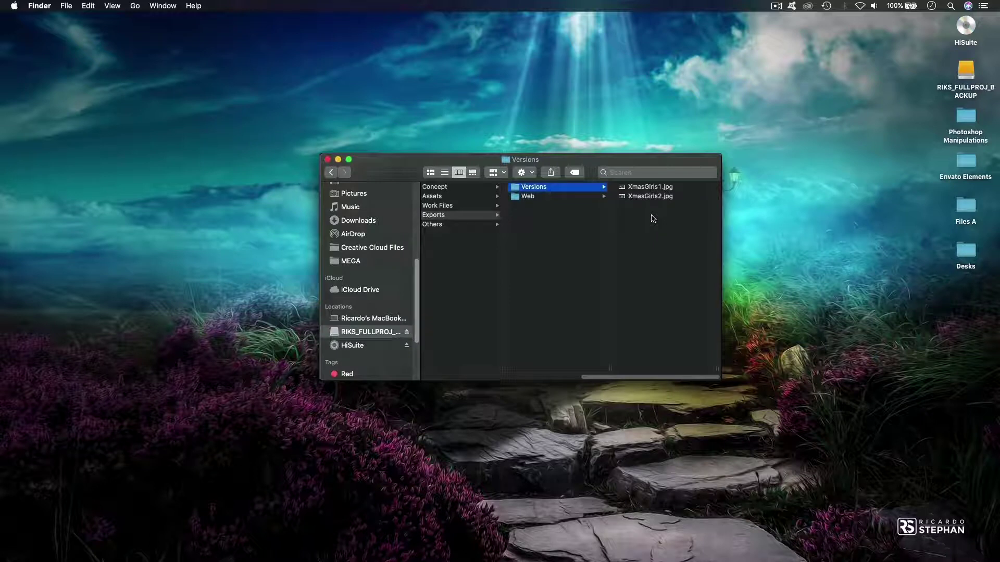
{"action": "left_click", "coordinate": [644, 189]}
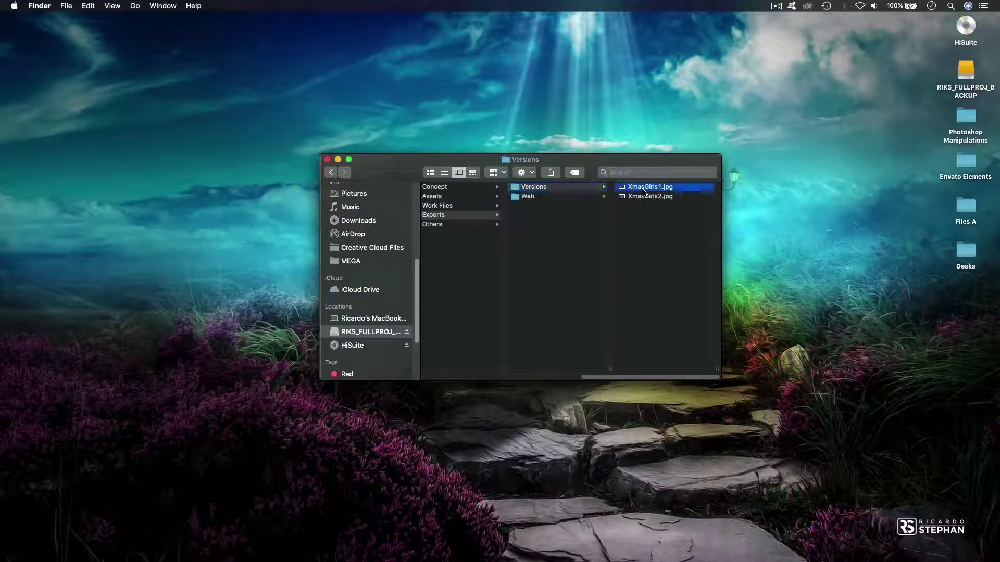
{"action": "double_click", "coordinate": [519, 189]}
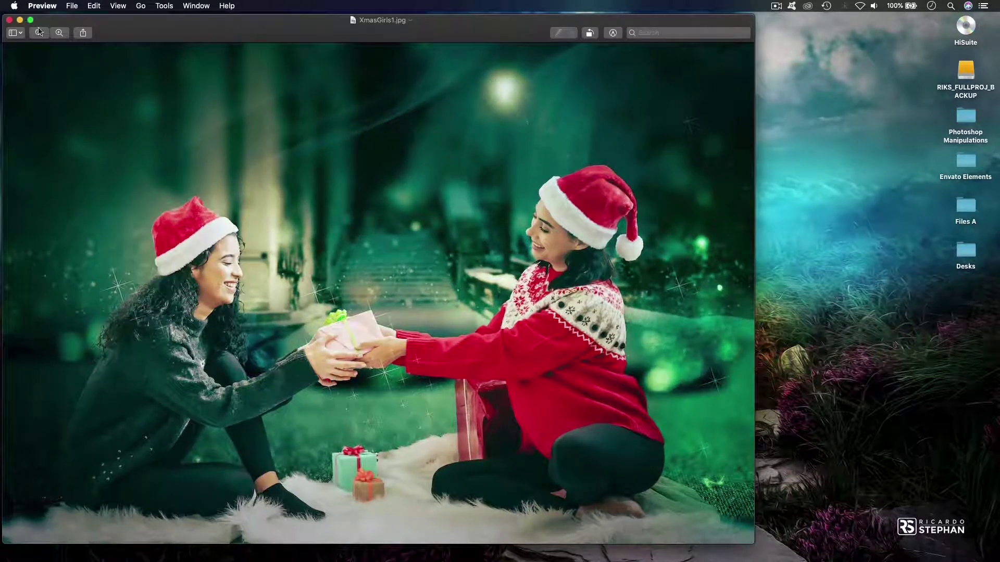
{"action": "left_click", "coordinate": [9, 19]}
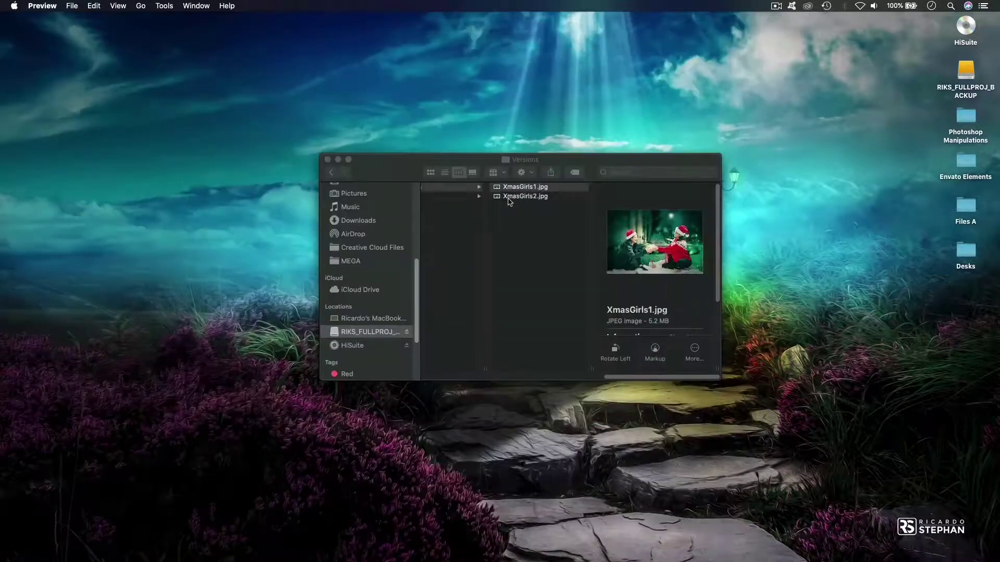
Open XmasGirls2.jpg from the Versions folder, view it, and close it.
{"action": "double_click", "coordinate": [504, 200]}
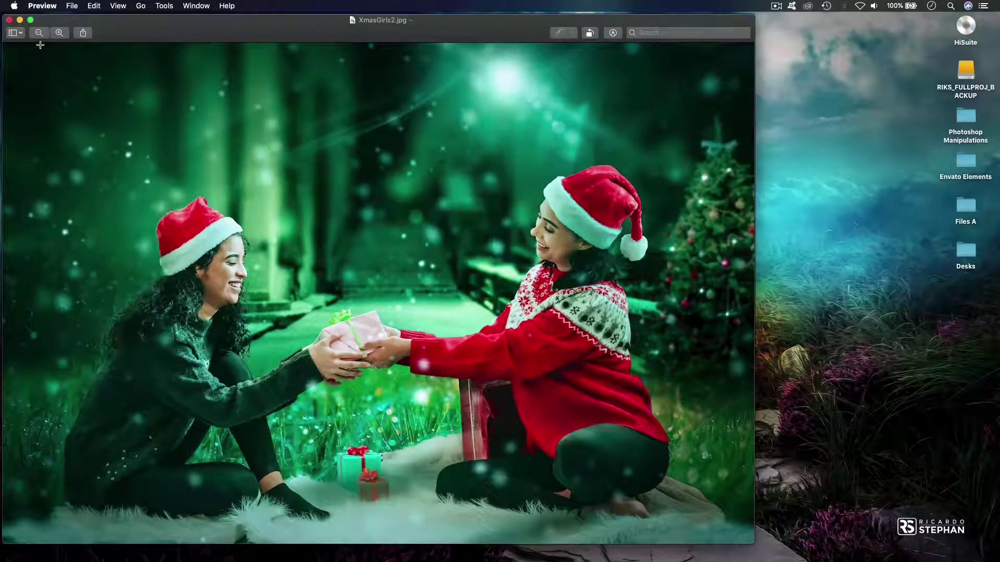
{"action": "left_click_drag", "start_coordinate": [141, 29], "coordinate": [196, 31]}
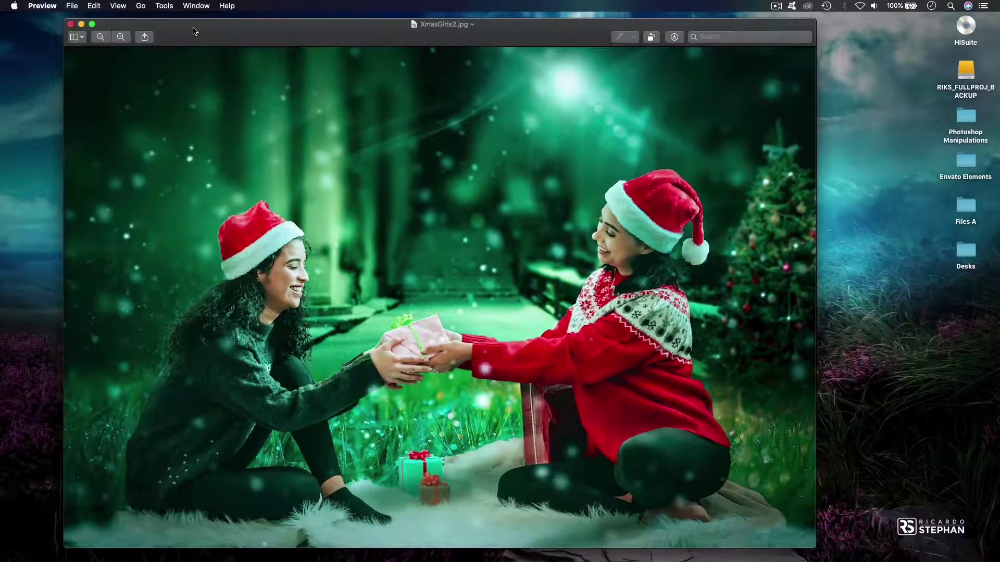
{"action": "left_click", "coordinate": [71, 24]}
Show the Web folder inside 4. Exports along with its Website and Social Media subfolders.
{"action": "left_click_drag", "start_coordinate": [627, 379], "coordinate": [576, 379]}
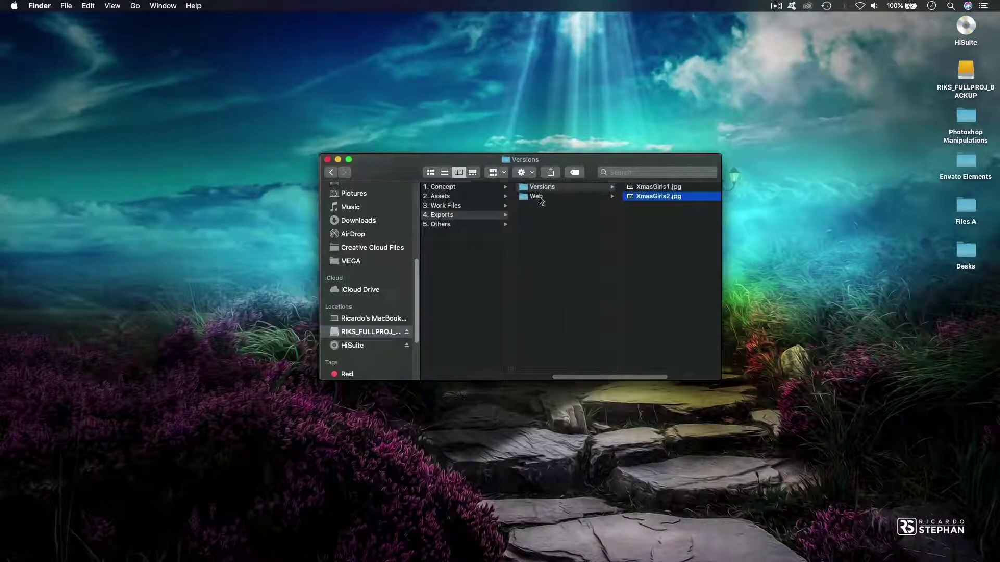
{"action": "left_click", "coordinate": [539, 198]}
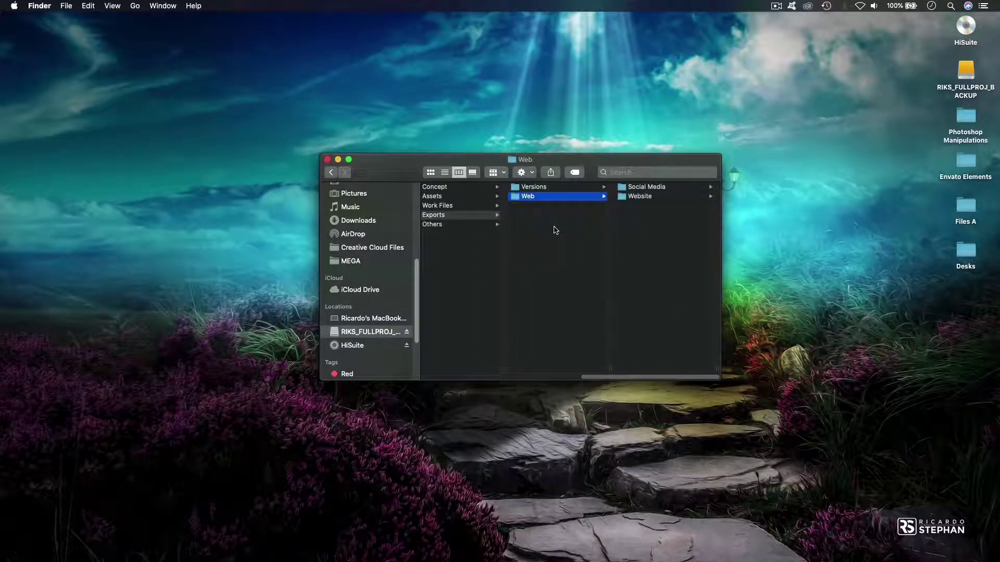
{"action": "left_click", "coordinate": [658, 189]}
{"action": "left_click", "coordinate": [538, 198]}
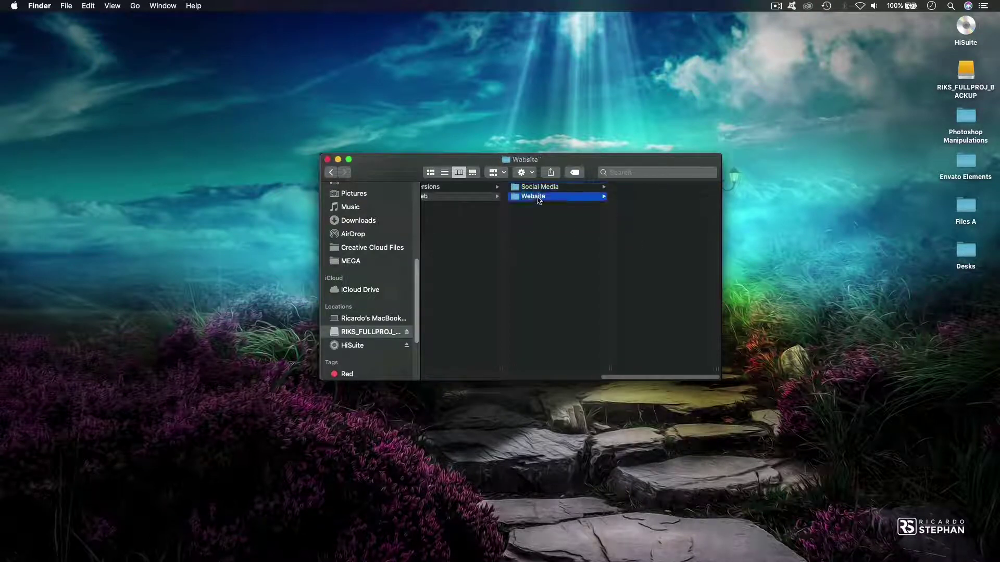
{"action": "left_click", "coordinate": [539, 188]}
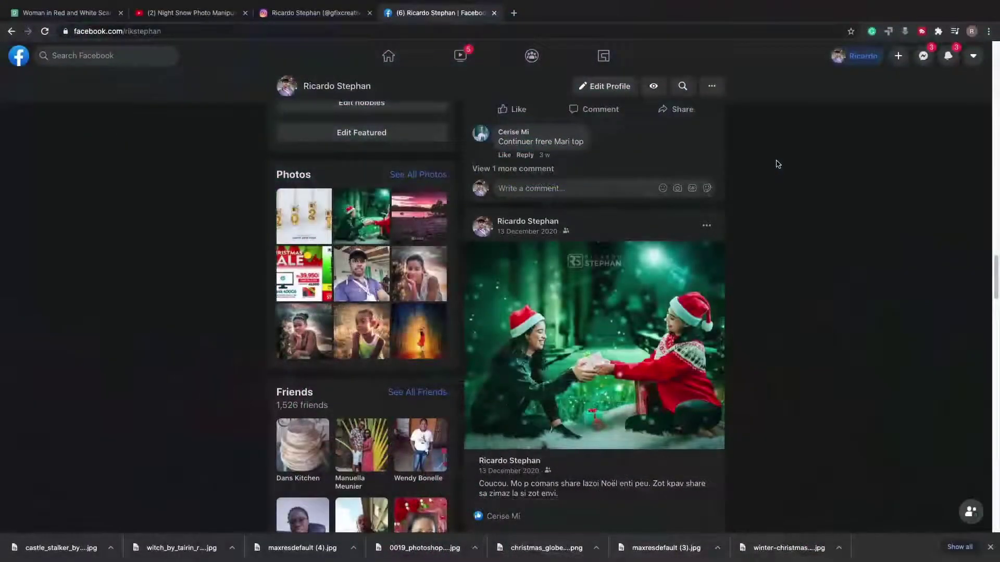
Switch to Chrome and view the 13 December 2020 Xmas girls artwork post on the Facebook profile.
{"action": "scroll", "coordinate": [778, 164], "scroll_direction": "down", "scroll_amount": 1}
{"action": "scroll", "coordinate": [776, 163], "scroll_direction": "up", "scroll_amount": 2}
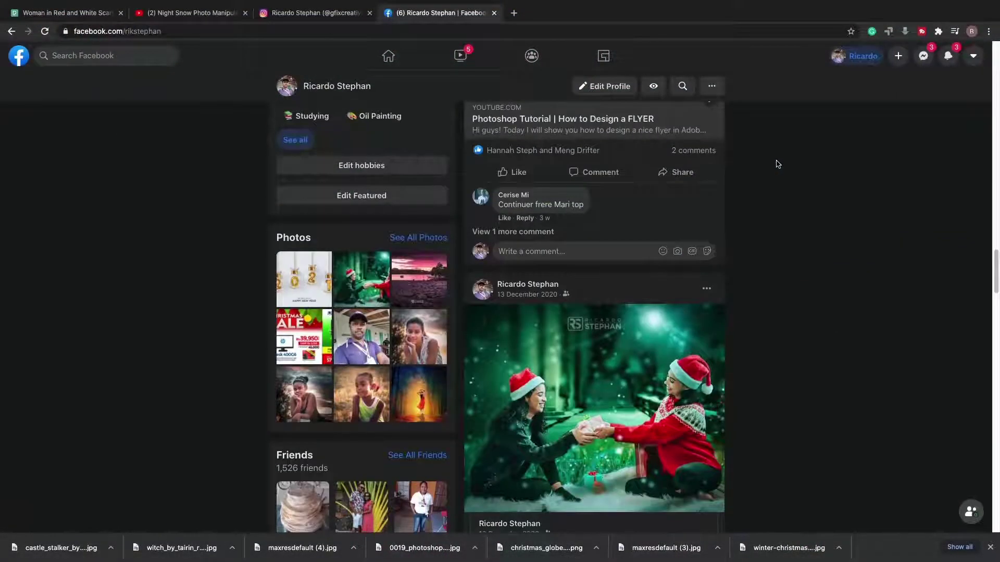
{"action": "scroll", "coordinate": [777, 163], "scroll_direction": "down", "scroll_amount": 1}
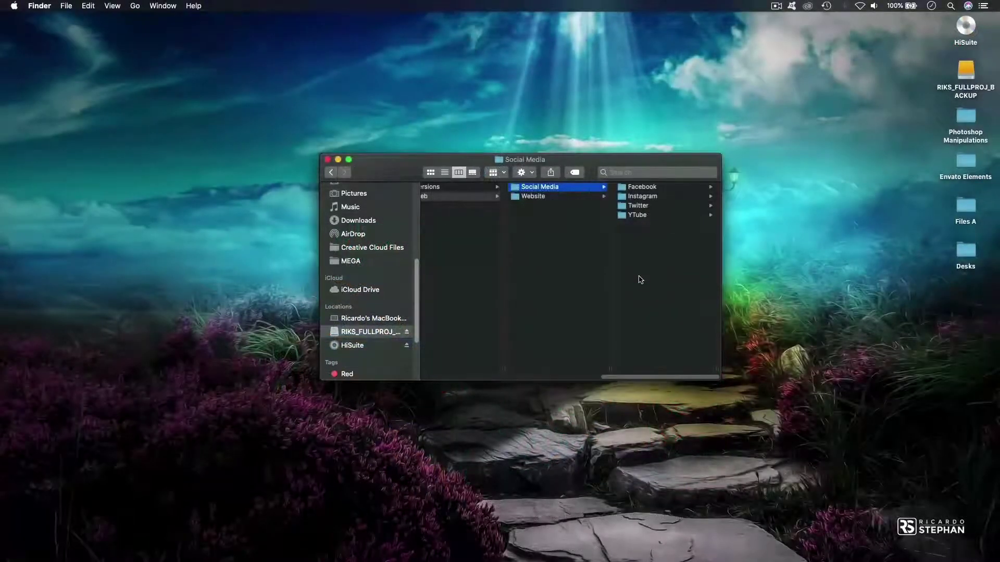
Show XmasGirls2_instag.jpg in Finder's Instagram export folder and view the matching post on the Instagram profile in Chrome.
{"action": "left_click", "coordinate": [651, 197]}
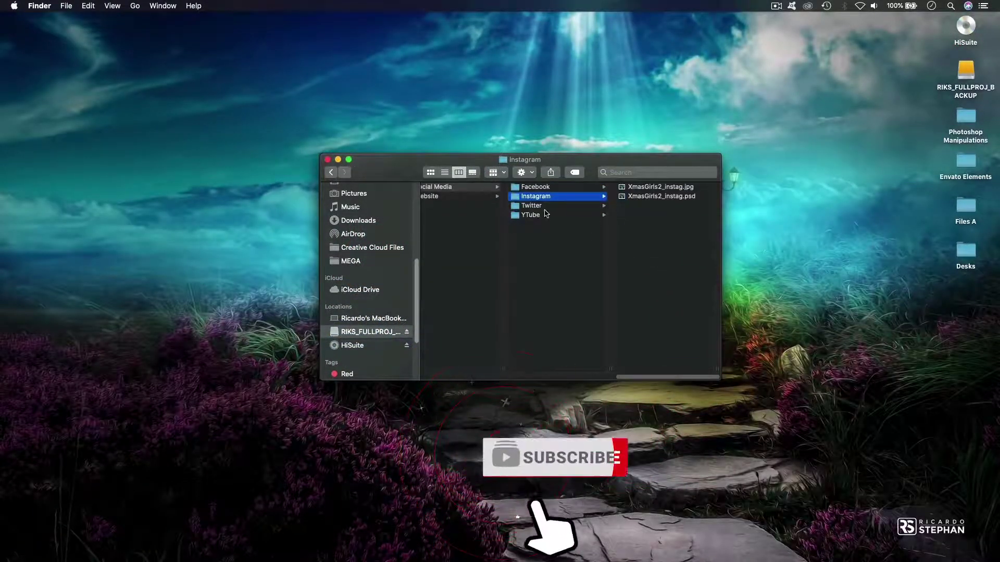
{"action": "left_click", "coordinate": [649, 188]}
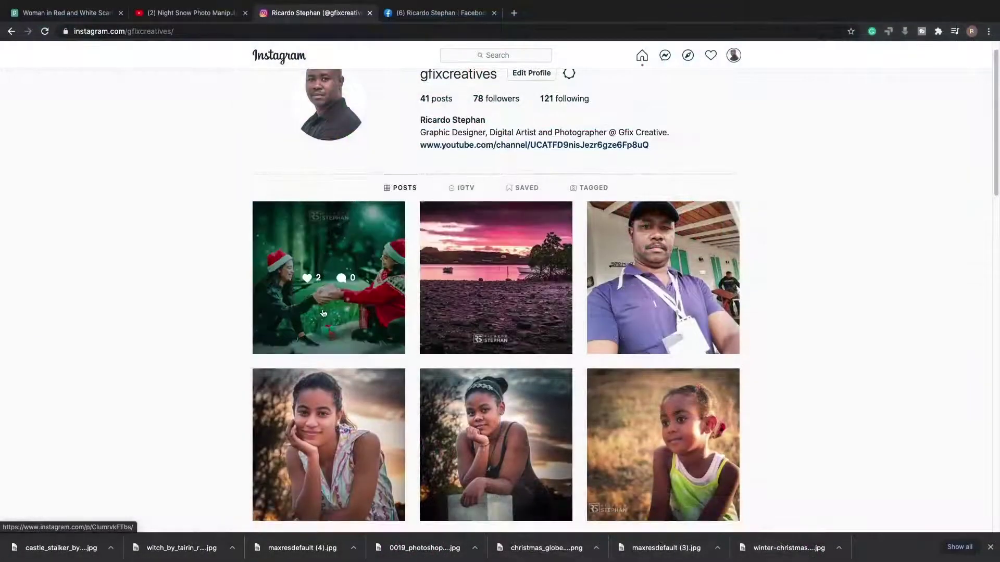
{"action": "left_click", "coordinate": [349, 307]}
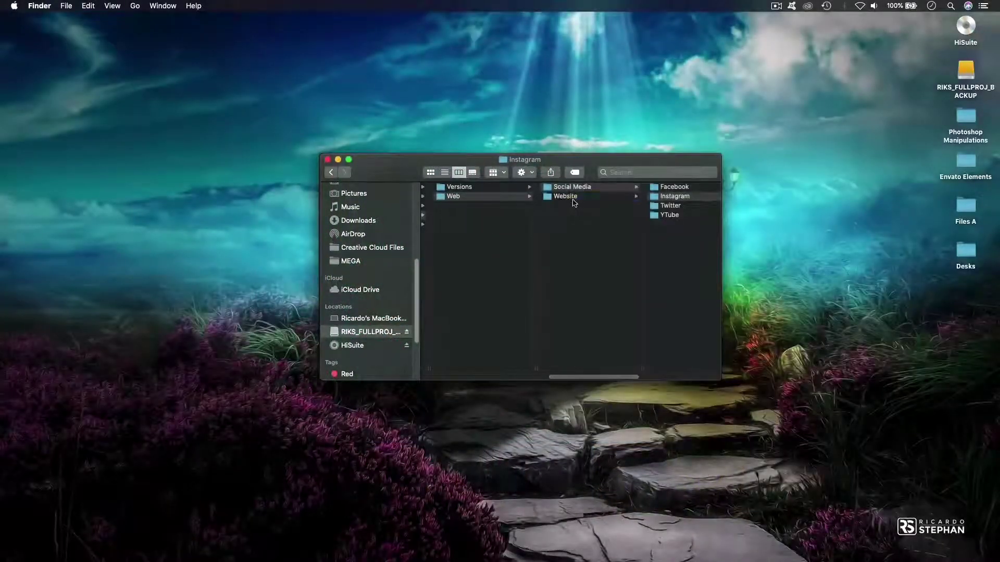
Return to Finder and show the contents of the Website export folder and the 5. Others folder.
{"action": "left_click", "coordinate": [572, 199]}
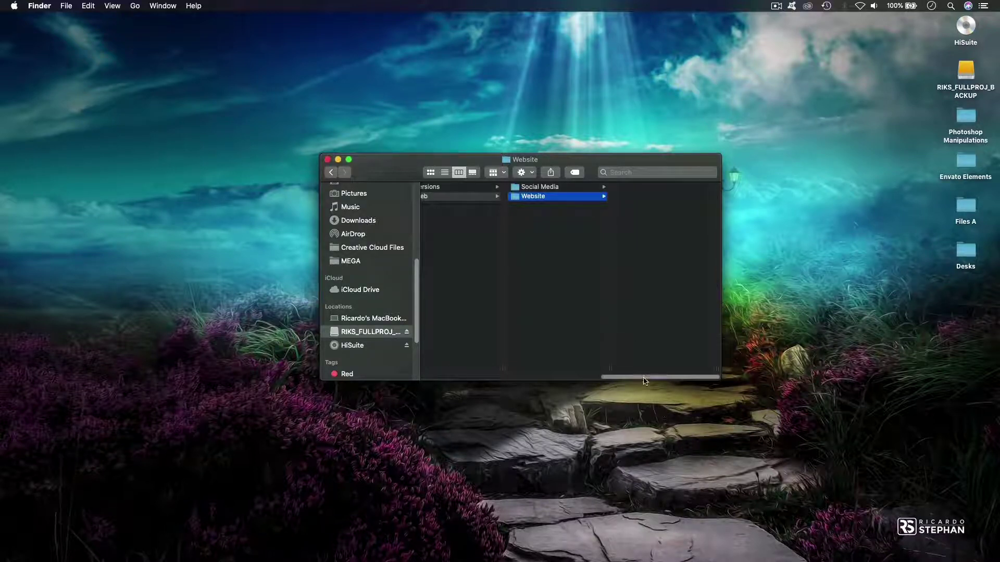
{"action": "left_click_drag", "start_coordinate": [645, 380], "coordinate": [585, 383]}
{"action": "left_click", "coordinate": [475, 228]}
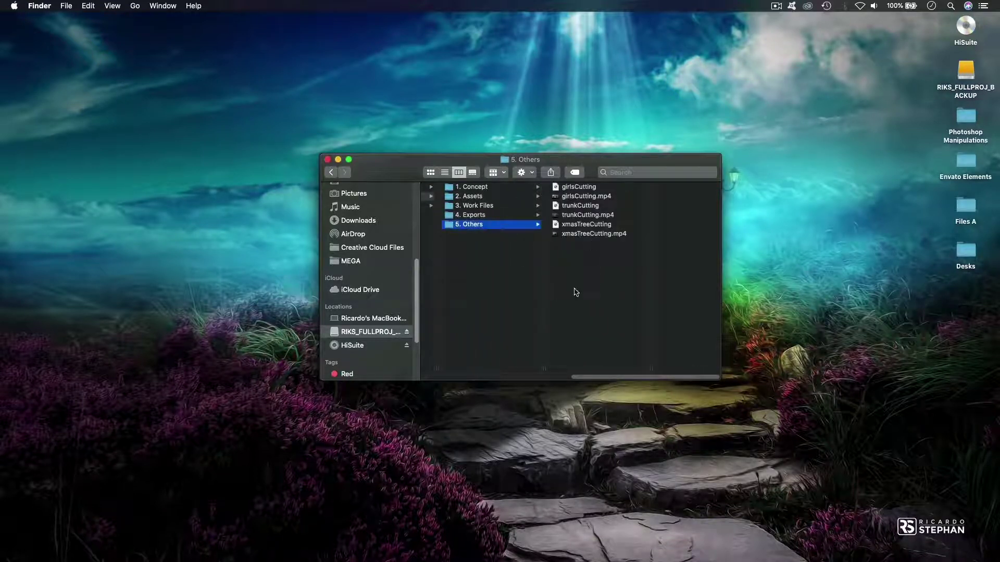
{"action": "scroll", "coordinate": [616, 381], "scroll_direction": "left", "scroll_amount": 3}
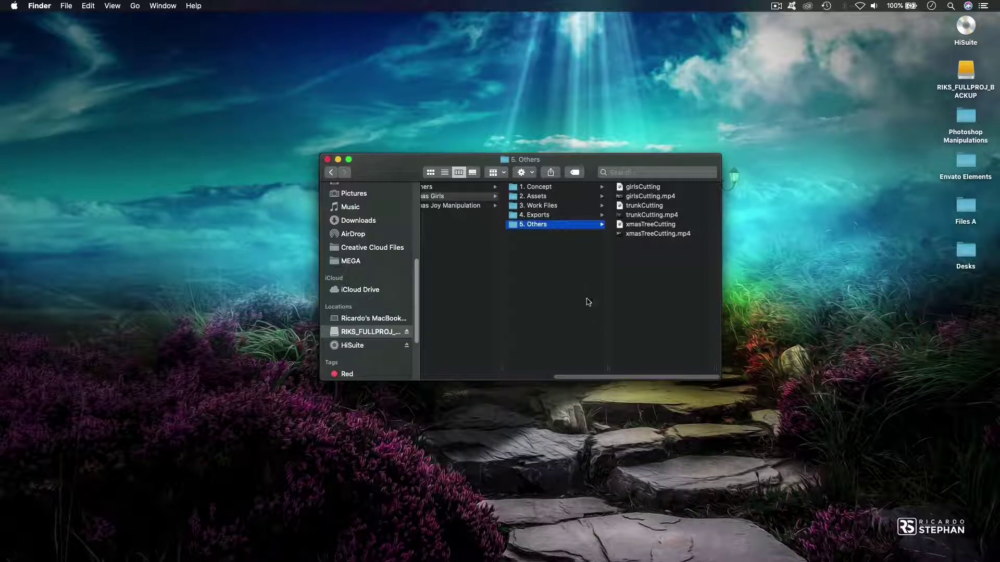
Return to the Xmas Girls folder and review its five subfolders in order, from 1. Concept to 5. Others.
{"action": "key", "text": "Left"}
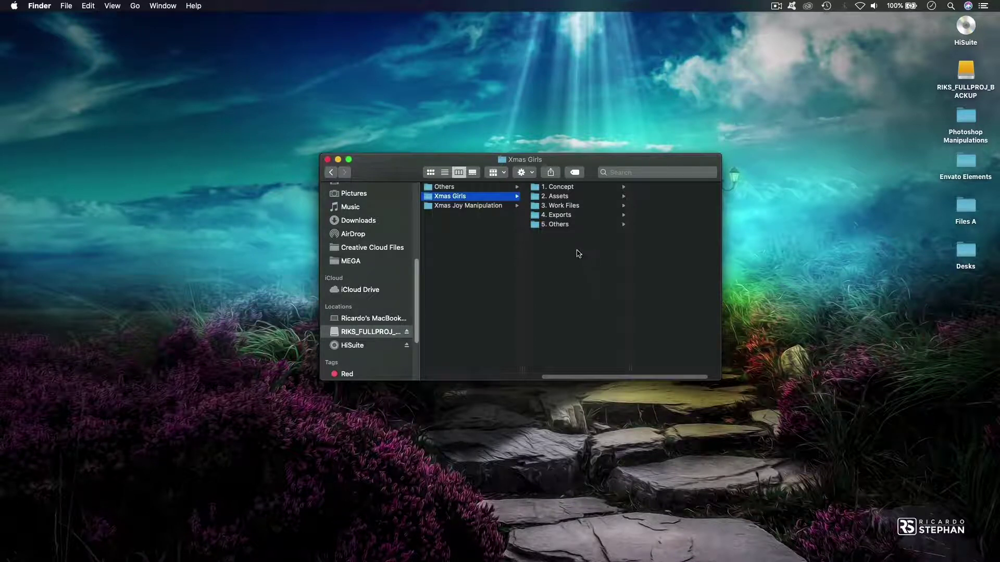
{"action": "left_click", "coordinate": [564, 189]}
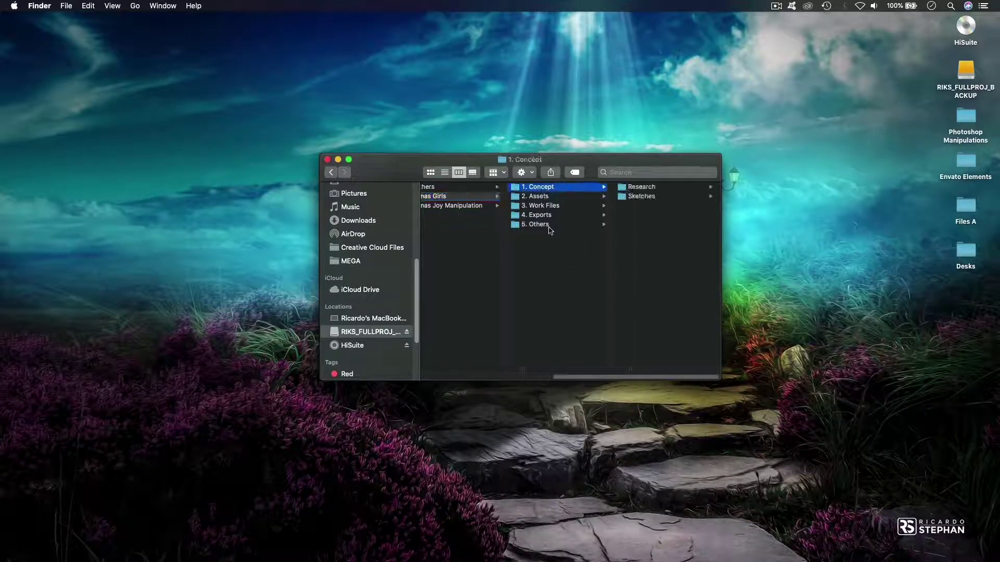
{"action": "left_click", "coordinate": [542, 198]}
{"action": "left_click", "coordinate": [540, 209]}
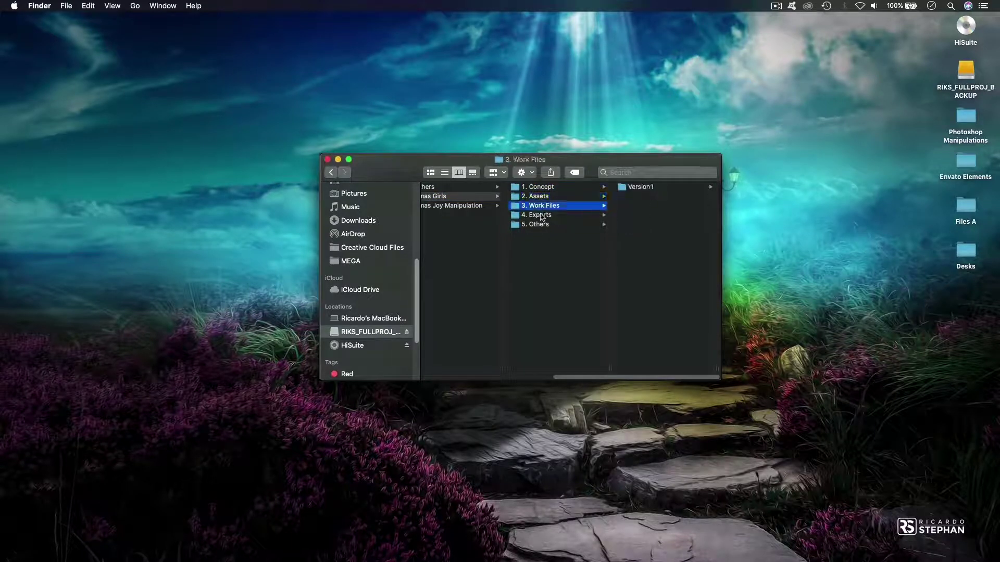
{"action": "left_click", "coordinate": [542, 216]}
{"action": "left_click", "coordinate": [540, 228]}
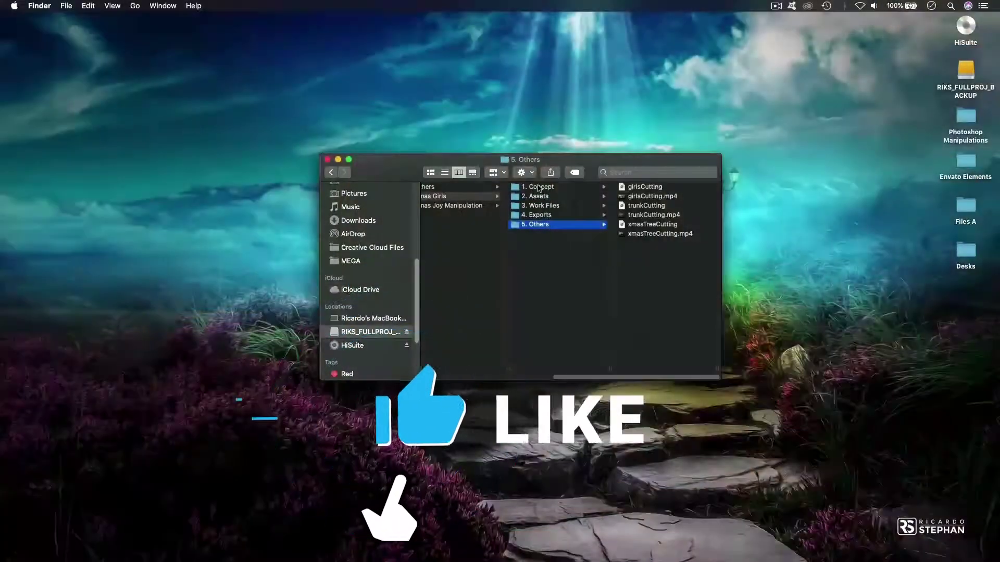
{"action": "key", "text": "Down"}
{"action": "key", "text": "Down"}
{"action": "key", "text": "Down"}
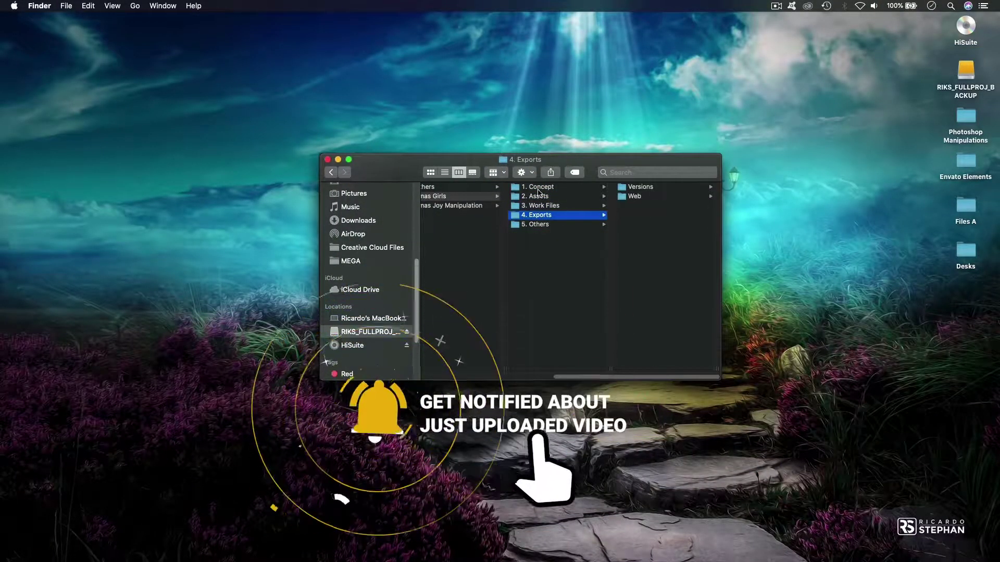
{"action": "key", "text": "Up"}
{"action": "key", "text": "Up"}
{"action": "key", "text": "Up"}
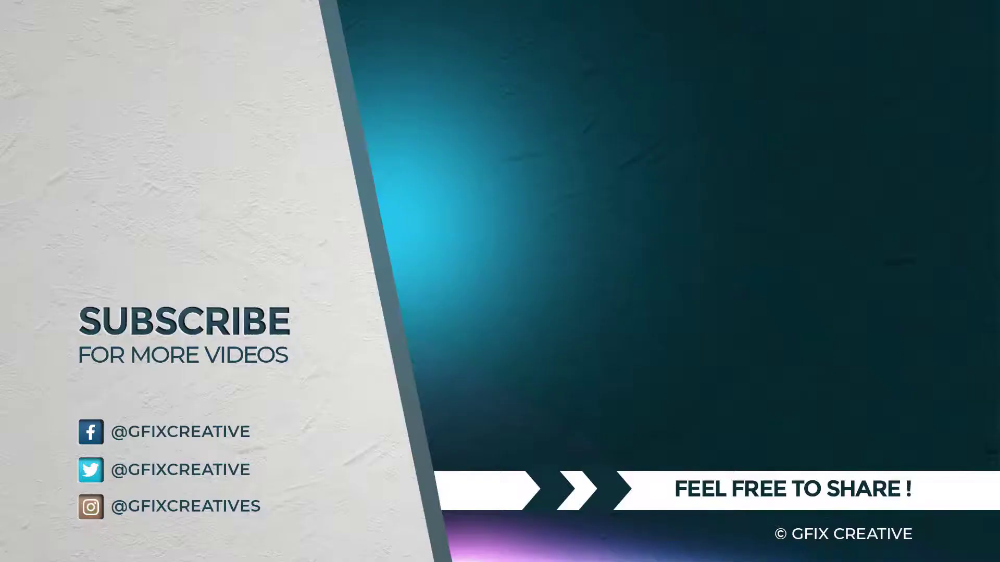